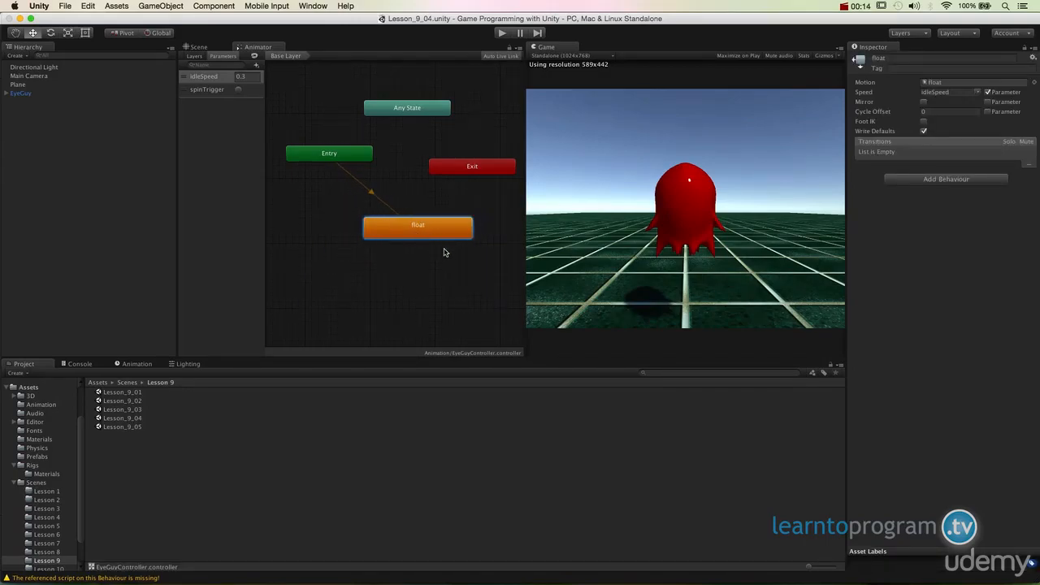
click(426, 281)
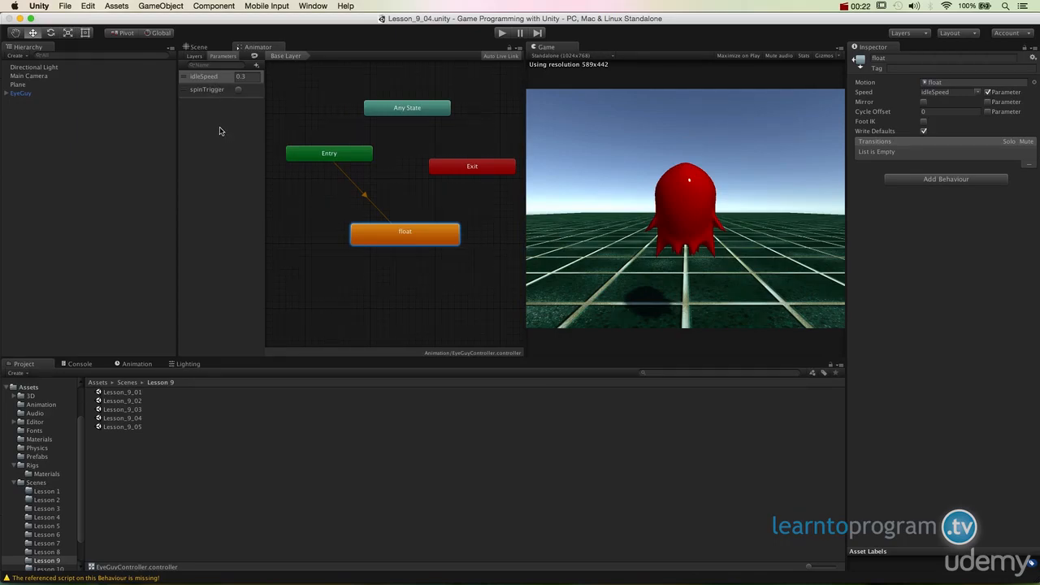
click(305, 254)
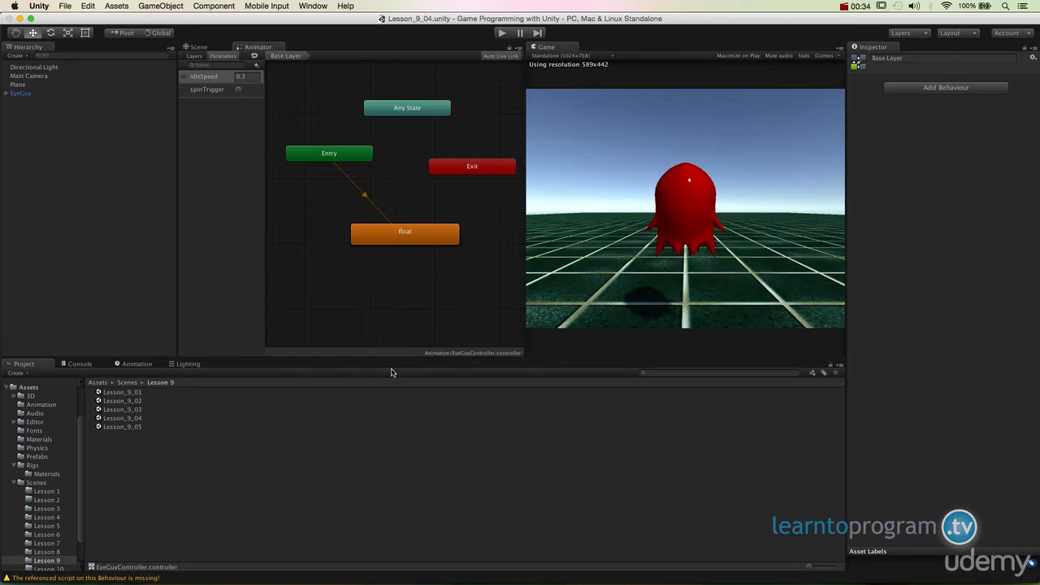
Add the EyeGuy rig's spin clip from the Rigs folder to the Animator graph and place it below the float state
click(28, 466)
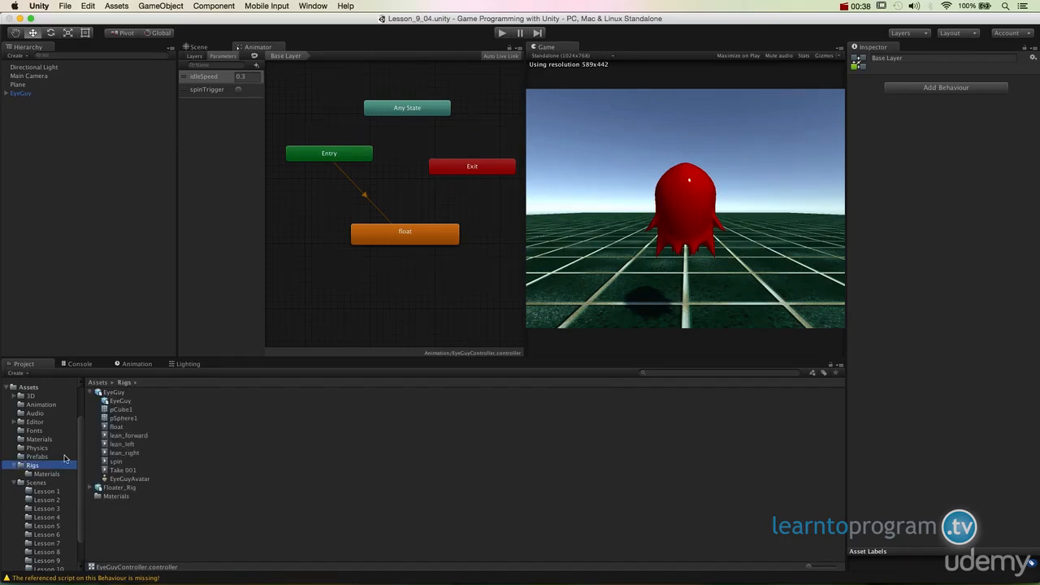
click(48, 396)
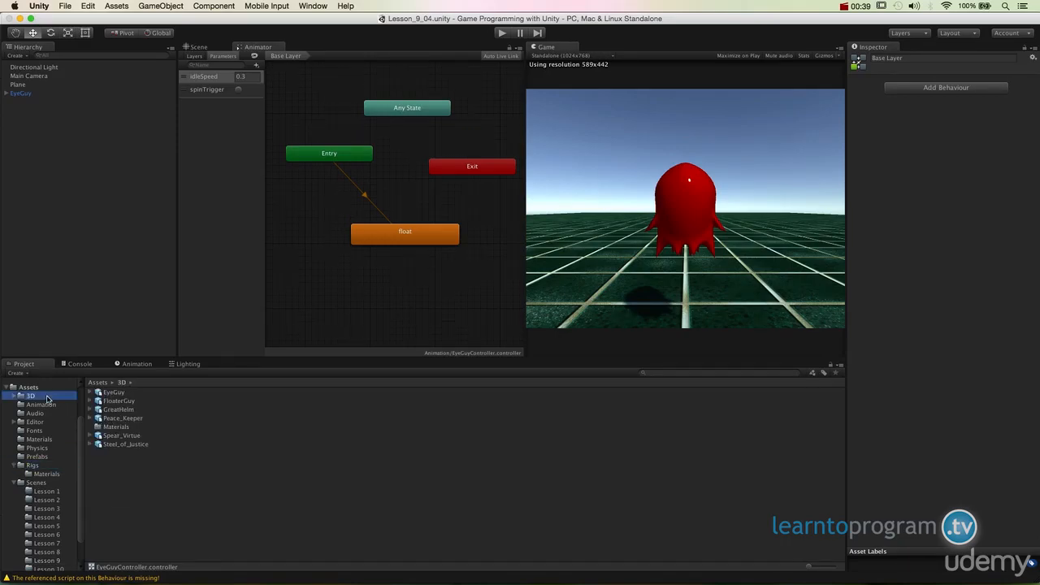
click(90, 393)
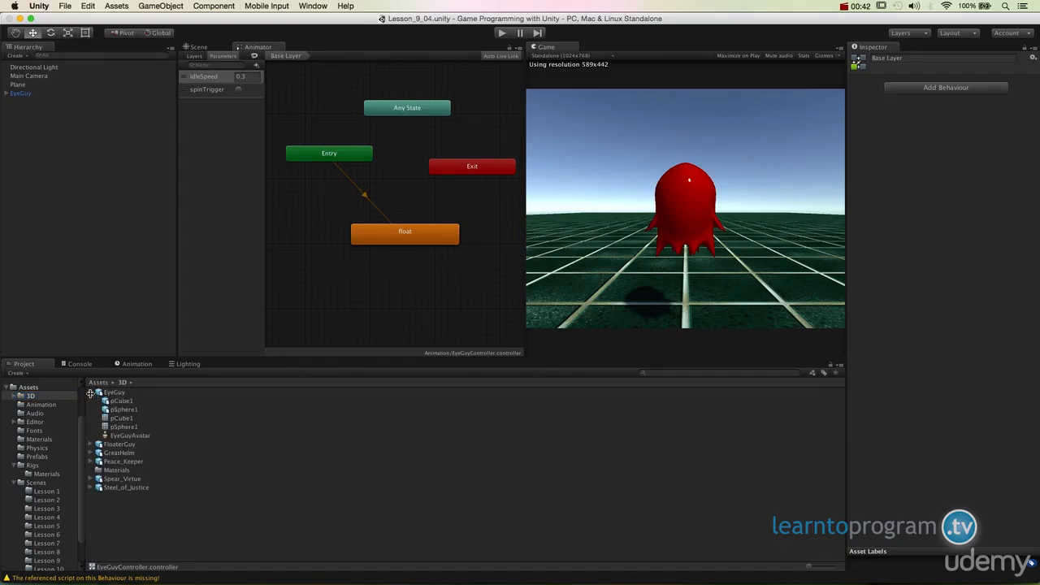
click(90, 393)
click(32, 465)
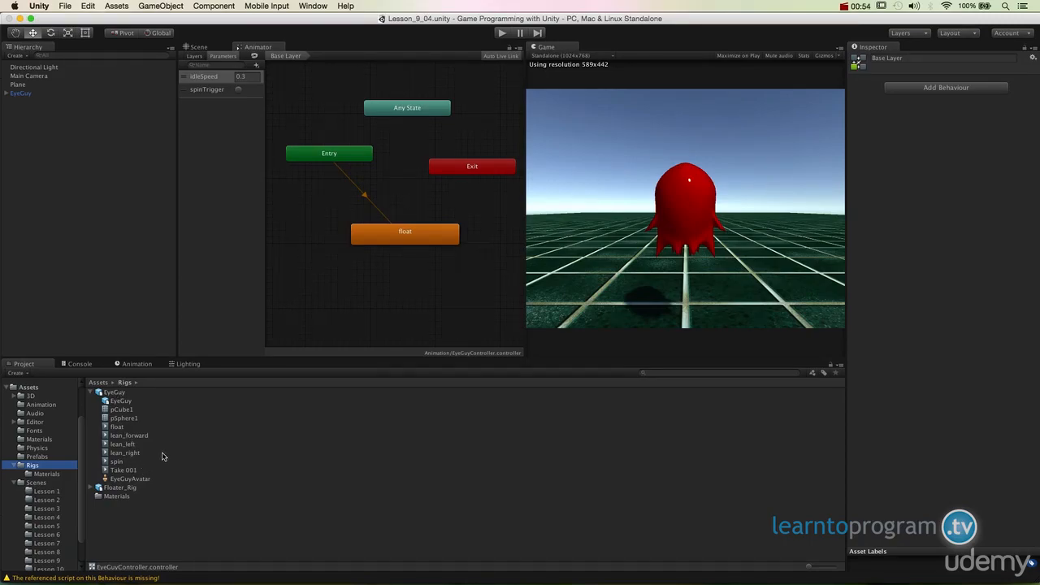
click(134, 461)
drag(118, 467, 363, 304)
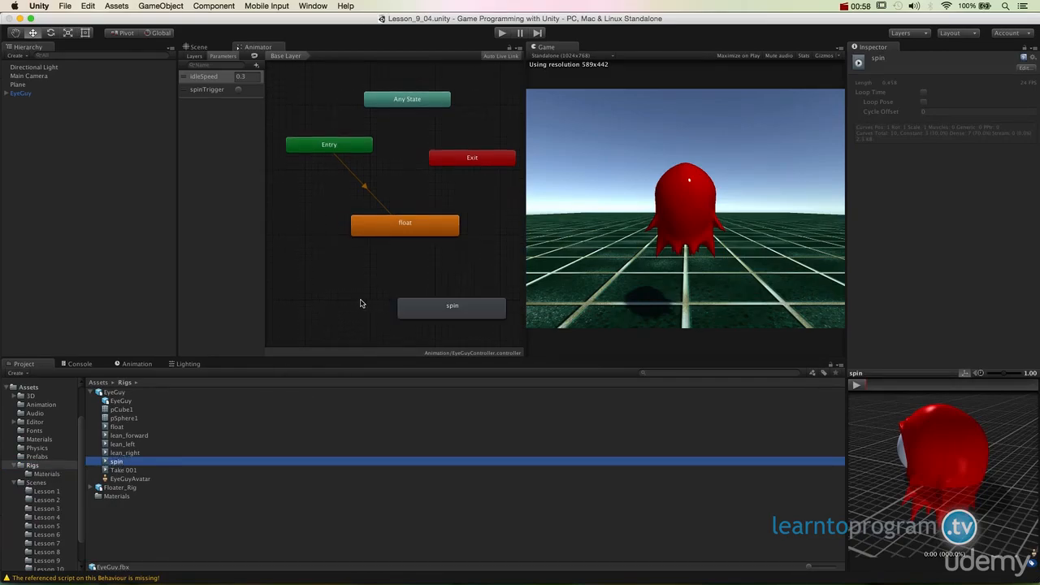
drag(433, 312, 390, 286)
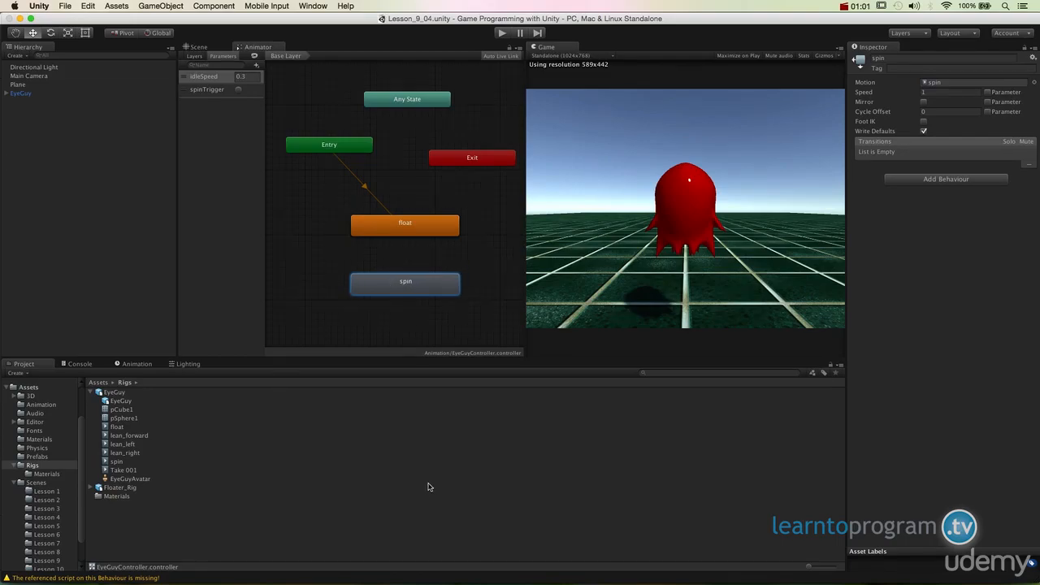
Examine the spin state's speed setting and the idleSpeed and spinTrigger parameters
click(397, 267)
click(399, 284)
click(928, 92)
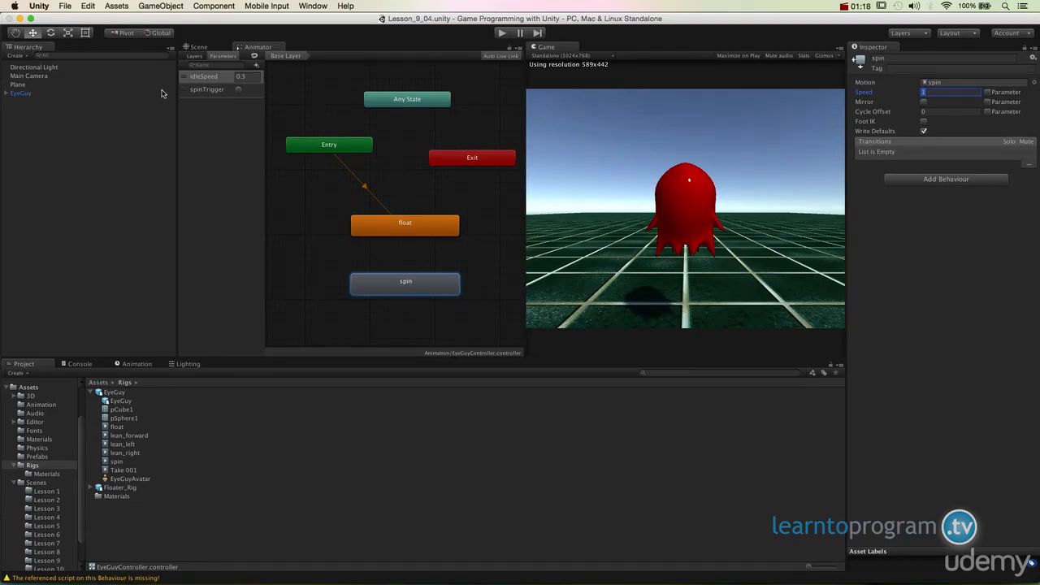
click(196, 90)
click(210, 78)
click(217, 91)
click(217, 79)
click(214, 90)
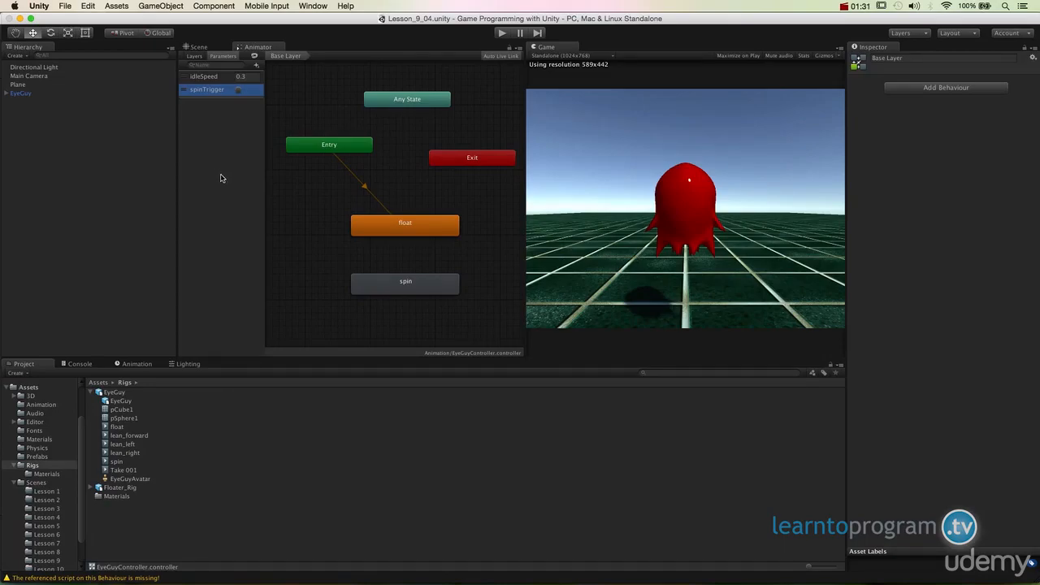
Create a transition from the float state to the spin state and shift spin to the lower left of float
mouse_move(406, 287)
mouse_down()
mouse_move(370, 277)
mouse_move(364, 259)
mouse_move(395, 179)
mouse_move(416, 220)
mouse_move(445, 196)
mouse_move(381, 322)
mouse_move(438, 271)
mouse_move(407, 277)
mouse_up()
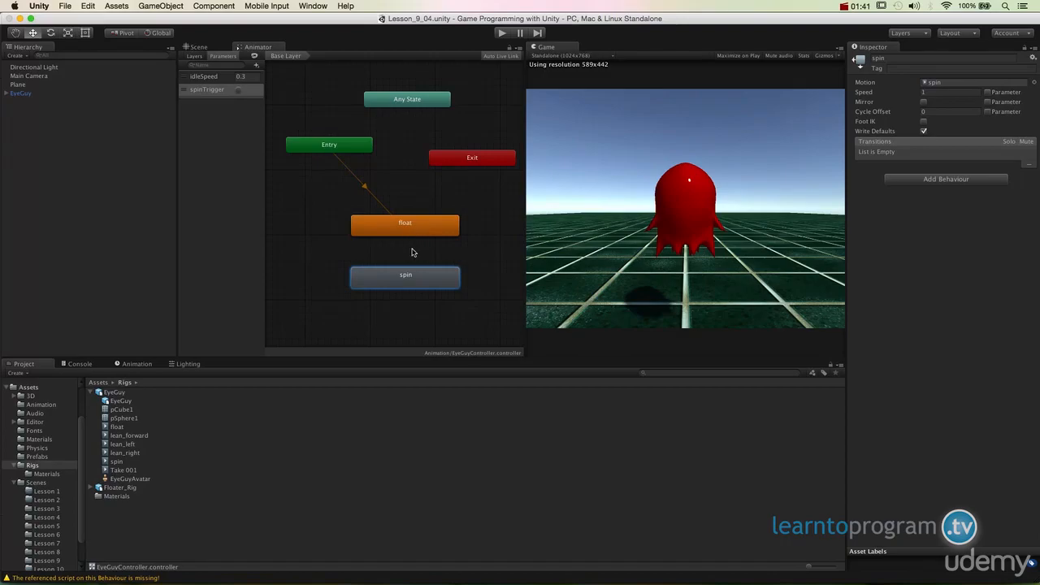
click(413, 258)
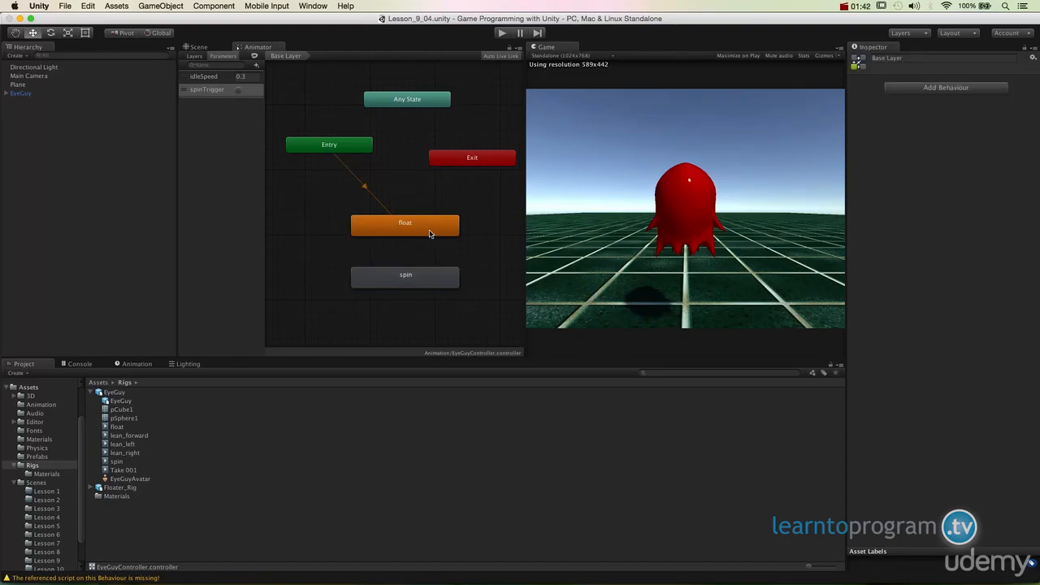
click(429, 232)
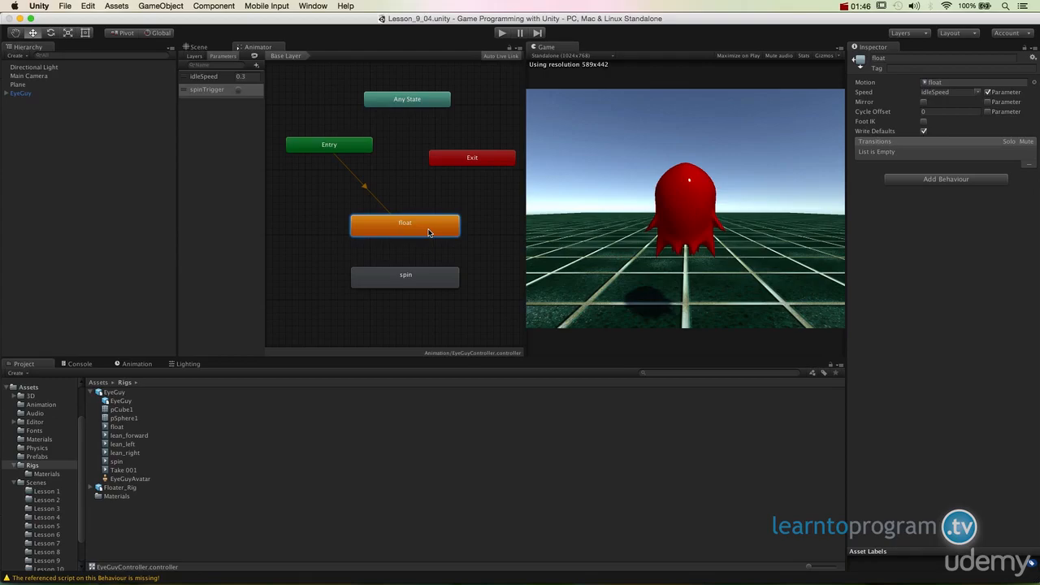
right_click(429, 232)
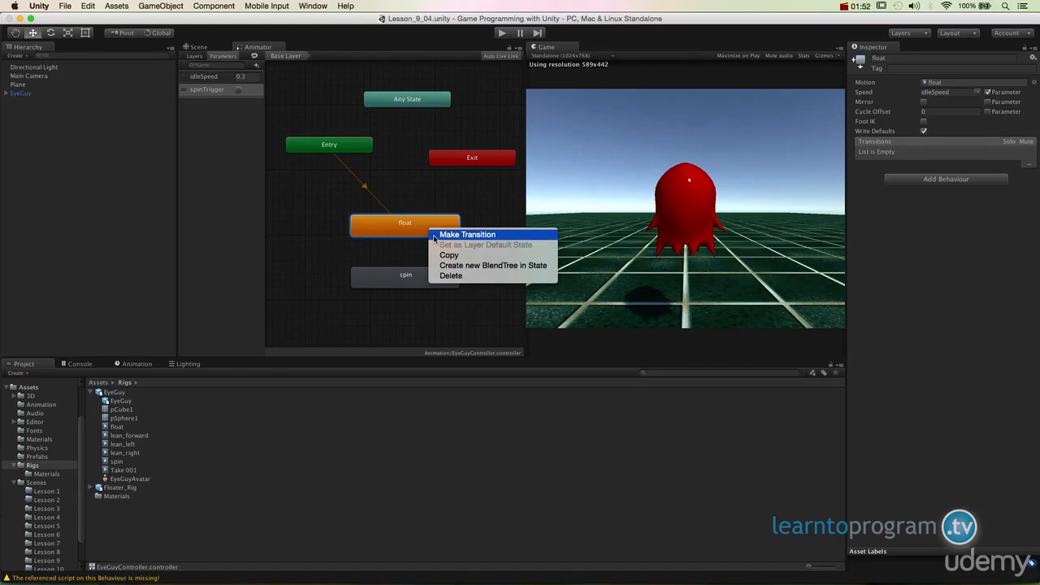
click(468, 235)
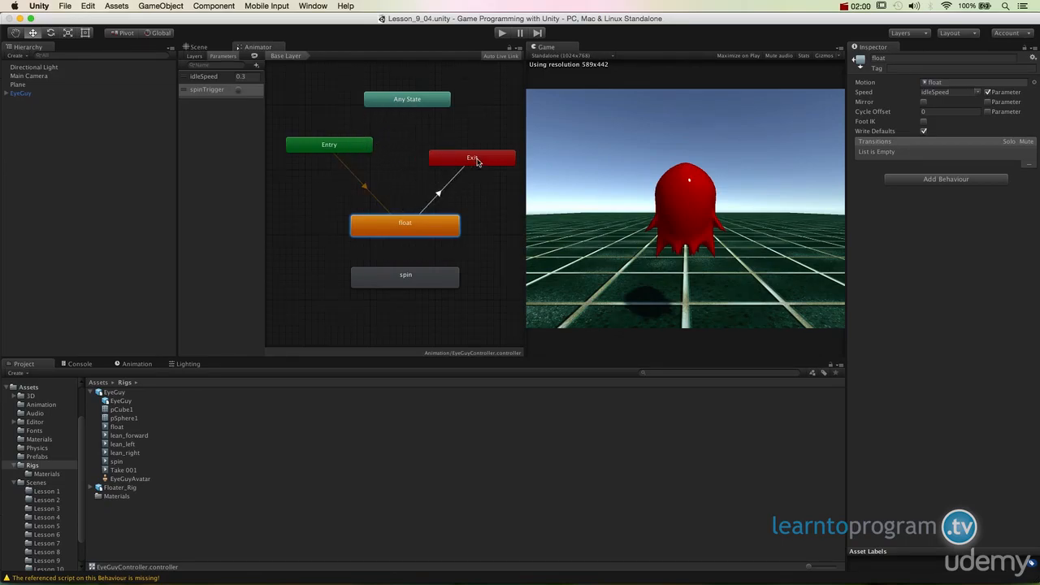
click(371, 273)
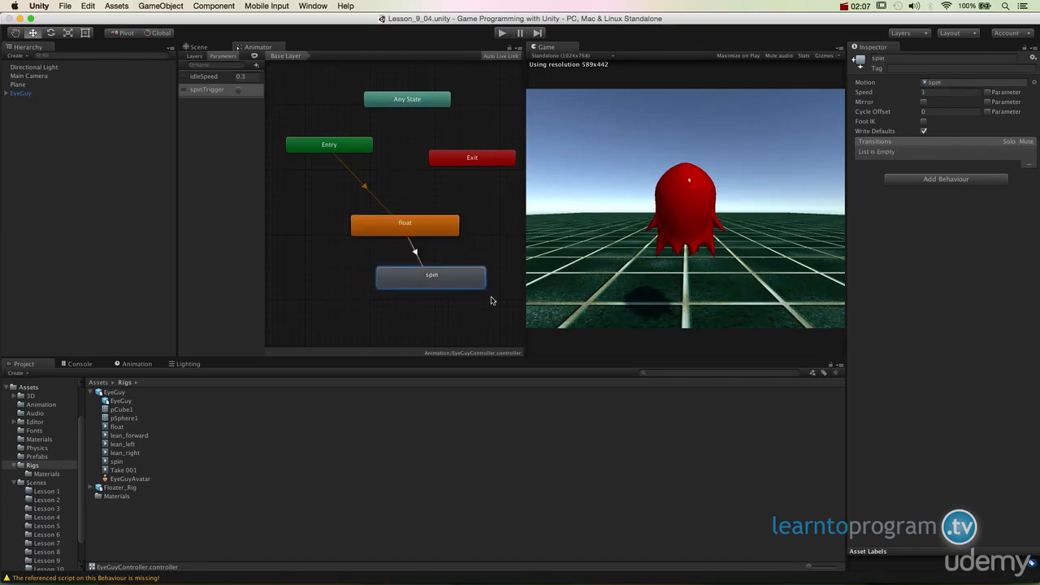
drag(492, 299, 378, 288)
Examine the float-to-spin transition, including its exit time and detailed duration settings
click(379, 253)
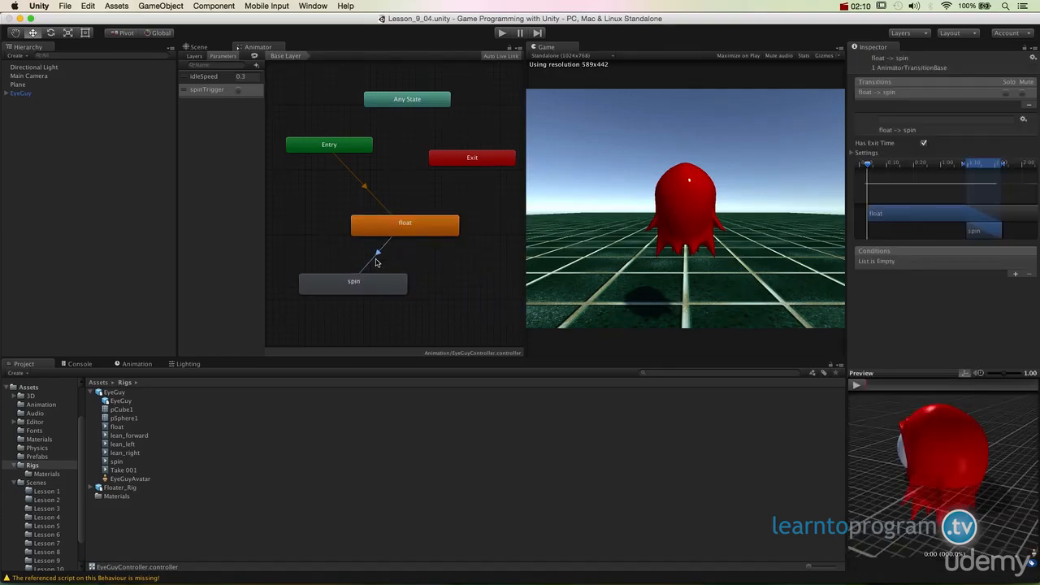
click(409, 256)
click(379, 254)
click(398, 255)
click(379, 253)
mouse_move(401, 289)
mouse_down()
mouse_move(438, 289)
mouse_move(413, 286)
mouse_up()
click(387, 256)
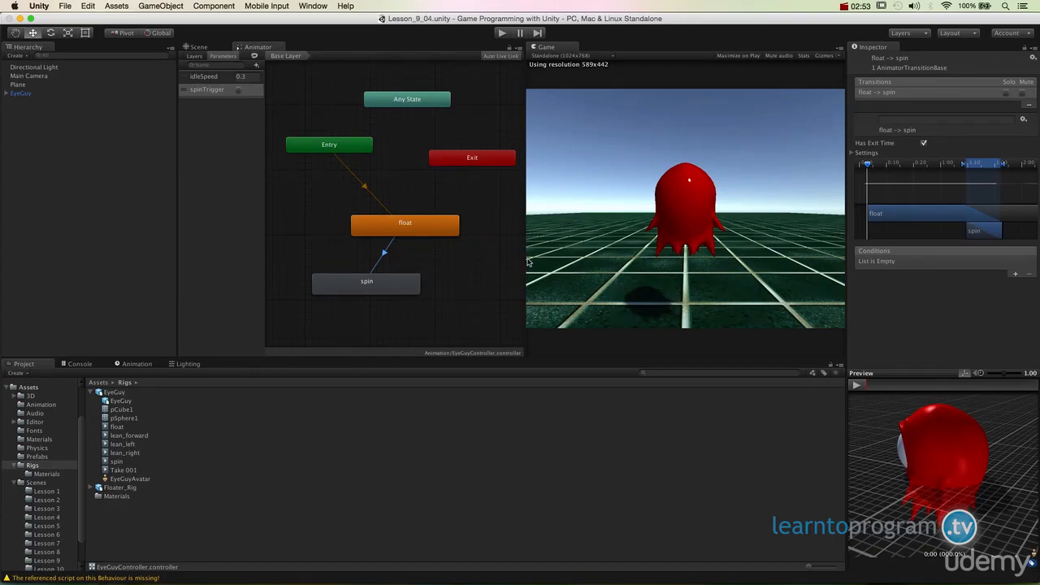
click(853, 153)
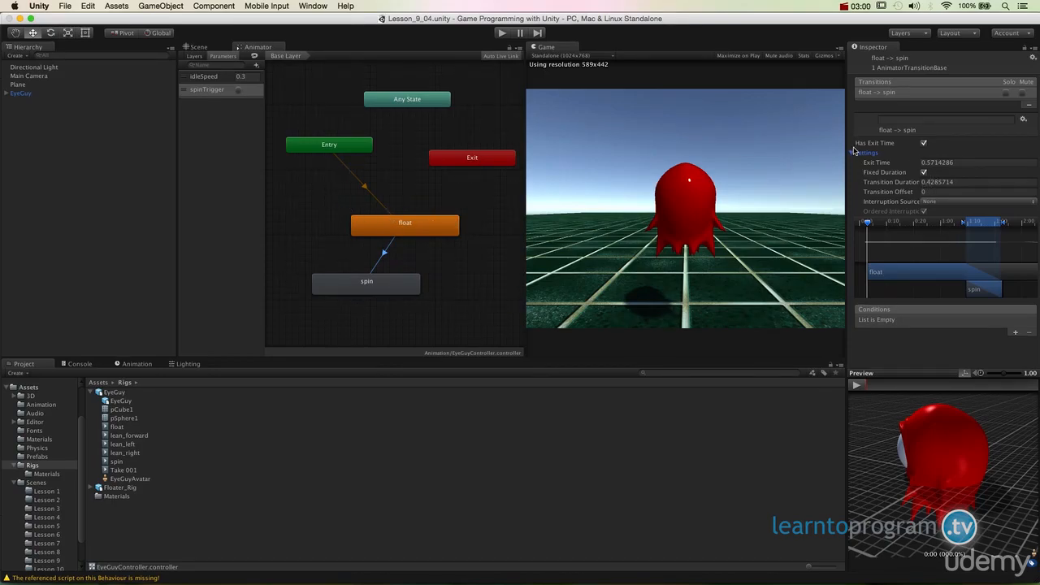
click(853, 153)
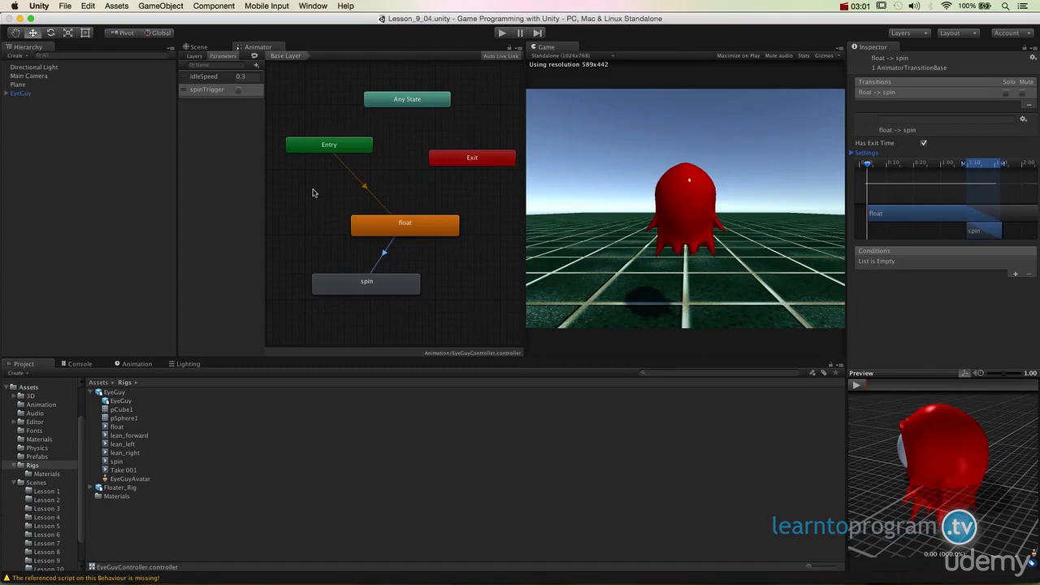
Add a condition to the float-to-spin transition requiring idleSpeed to be Greater than 1
click(376, 250)
click(380, 252)
click(1015, 275)
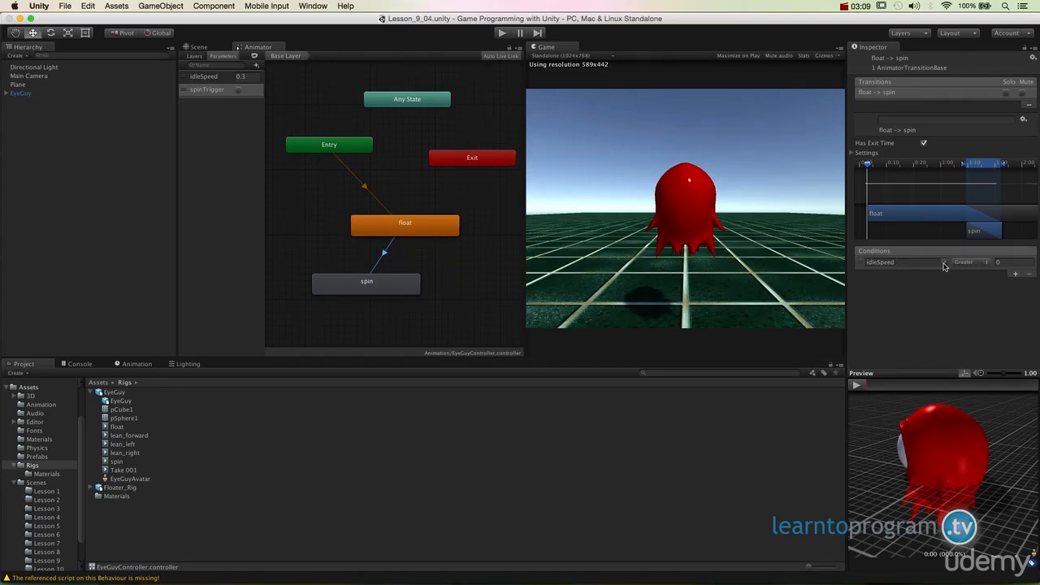
click(943, 263)
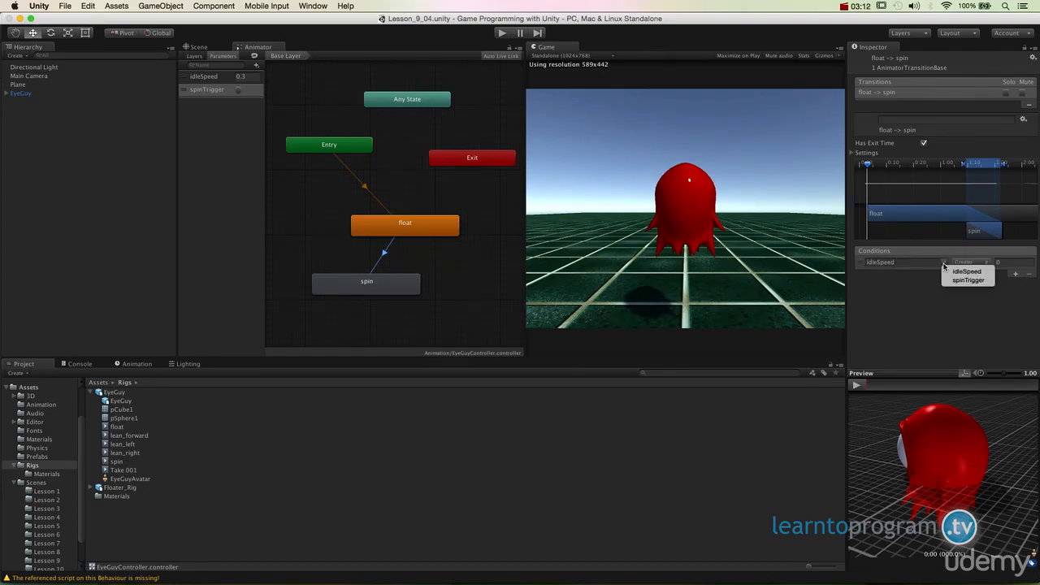
click(899, 336)
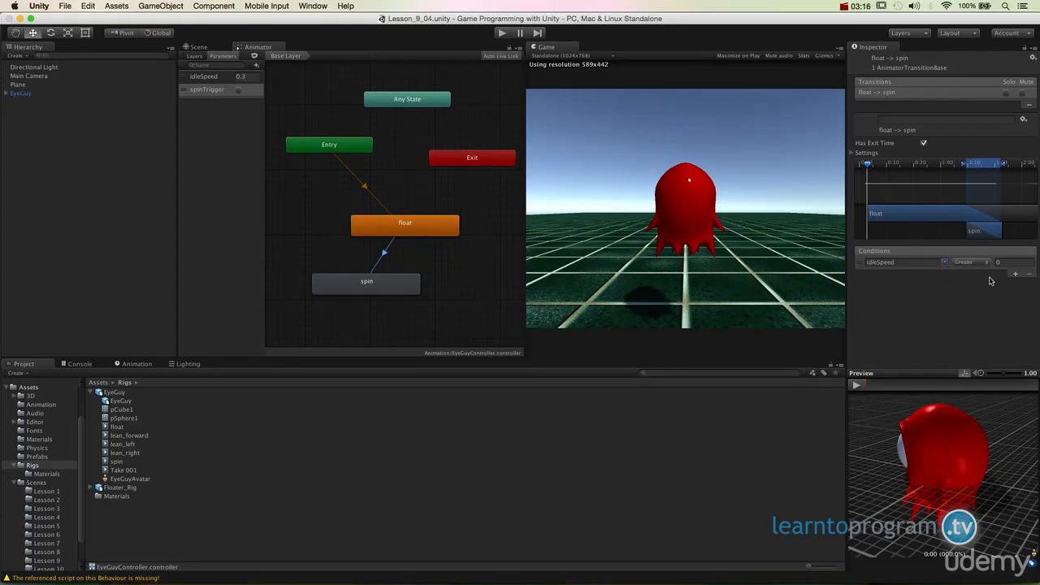
click(979, 263)
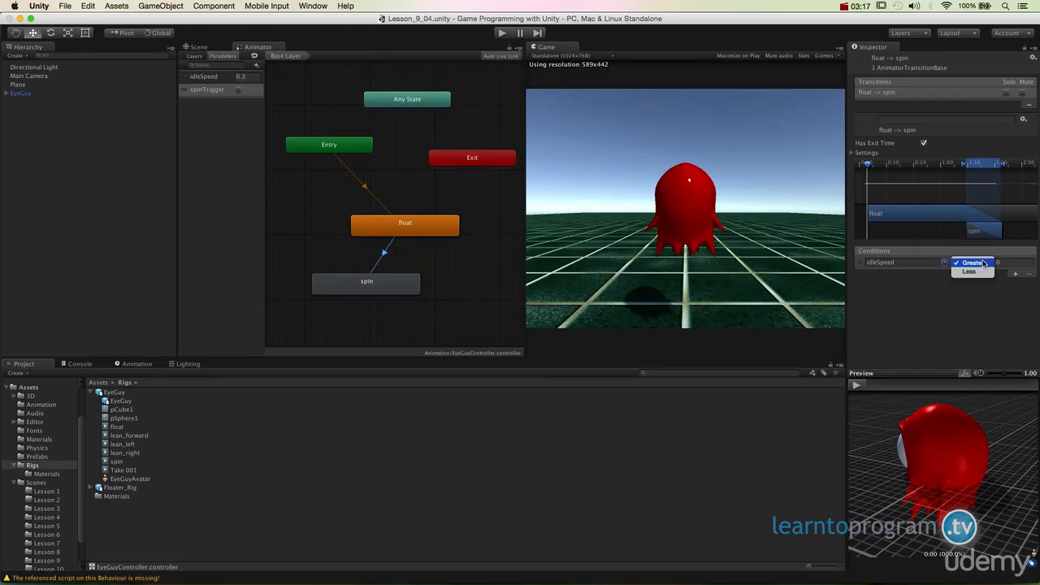
click(1006, 266)
click(1004, 263)
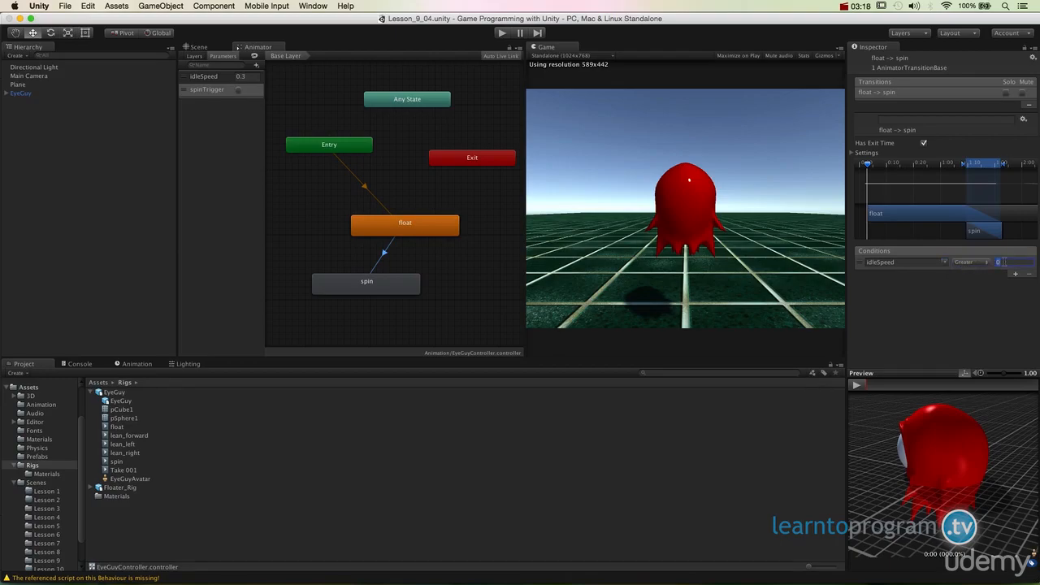
click(990, 294)
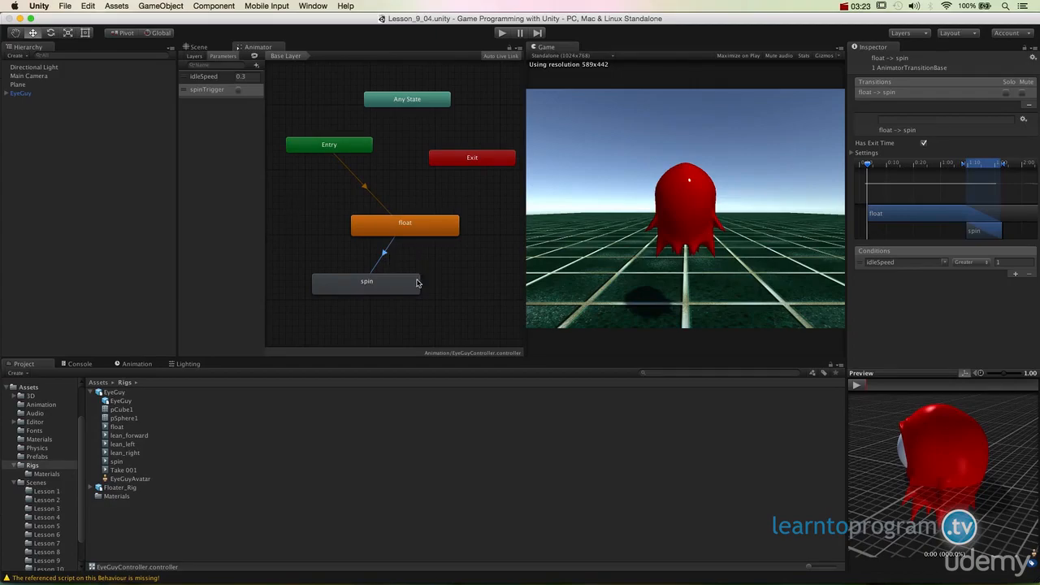
Change the float-to-spin transition's condition parameter to spinTrigger
click(416, 282)
click(421, 222)
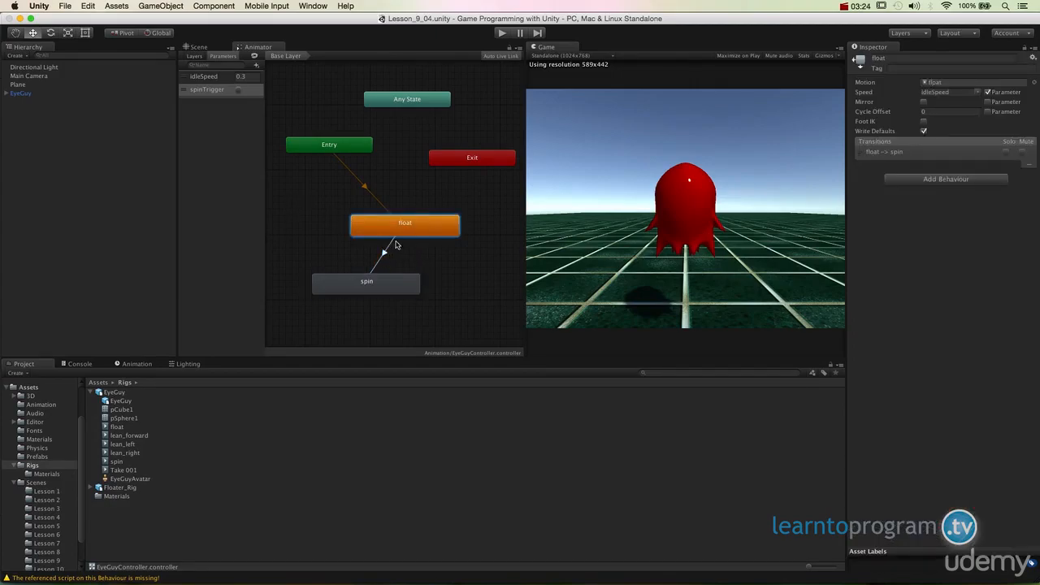
click(388, 251)
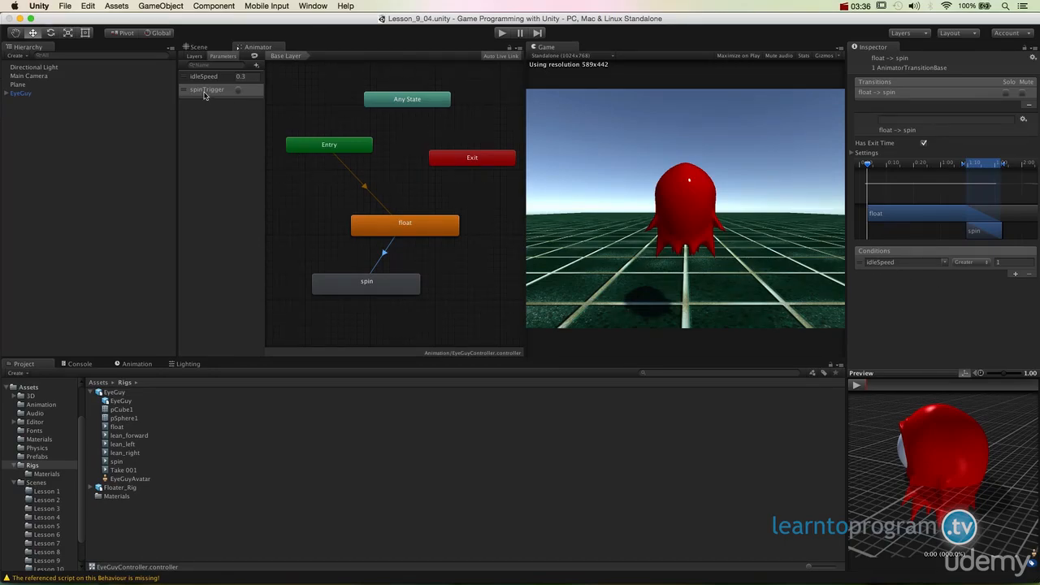
click(945, 262)
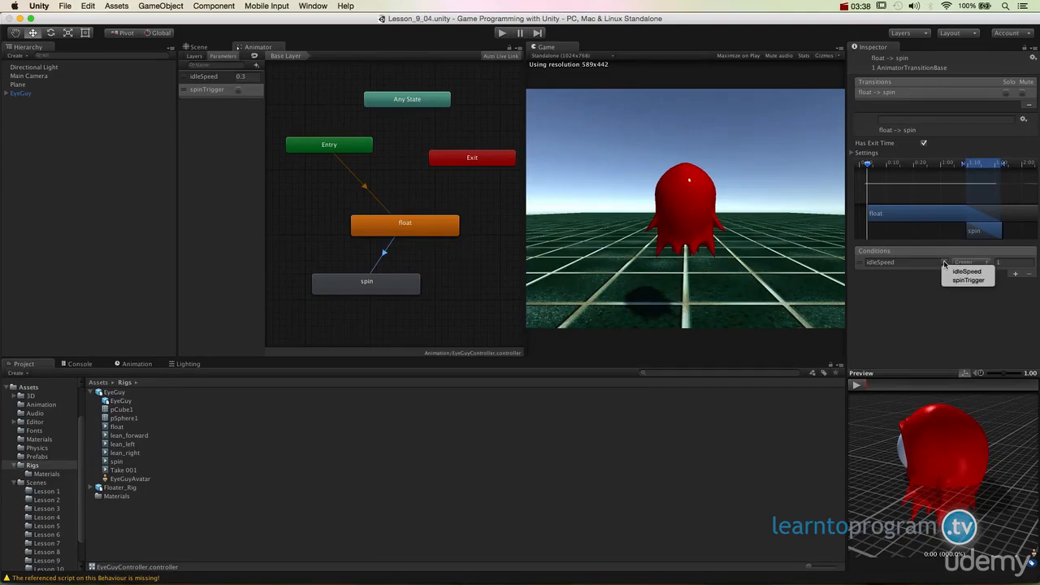
click(956, 280)
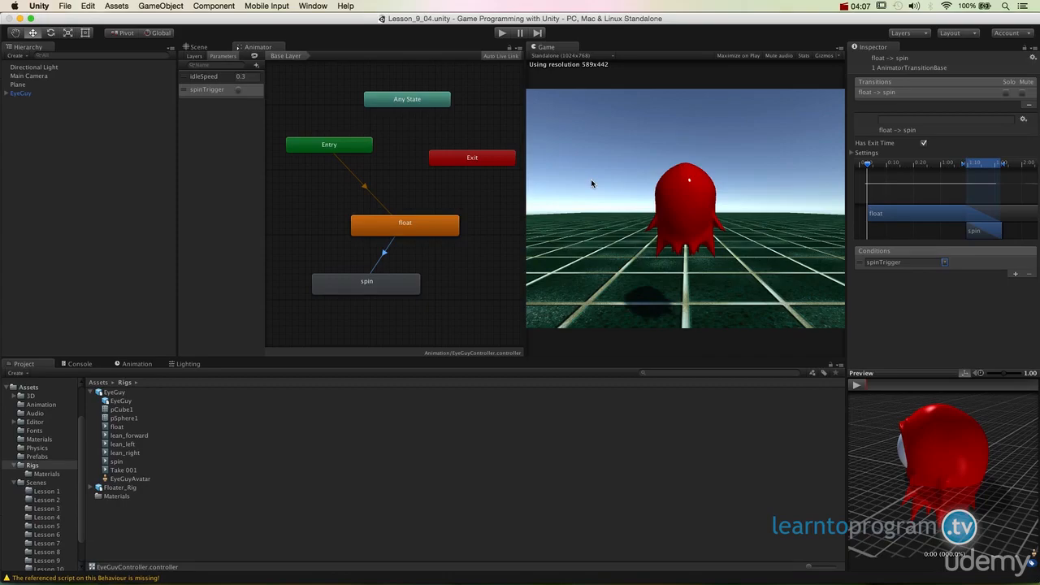
Play the scene and fire spinTrigger to test the transition from float to spin
click(383, 281)
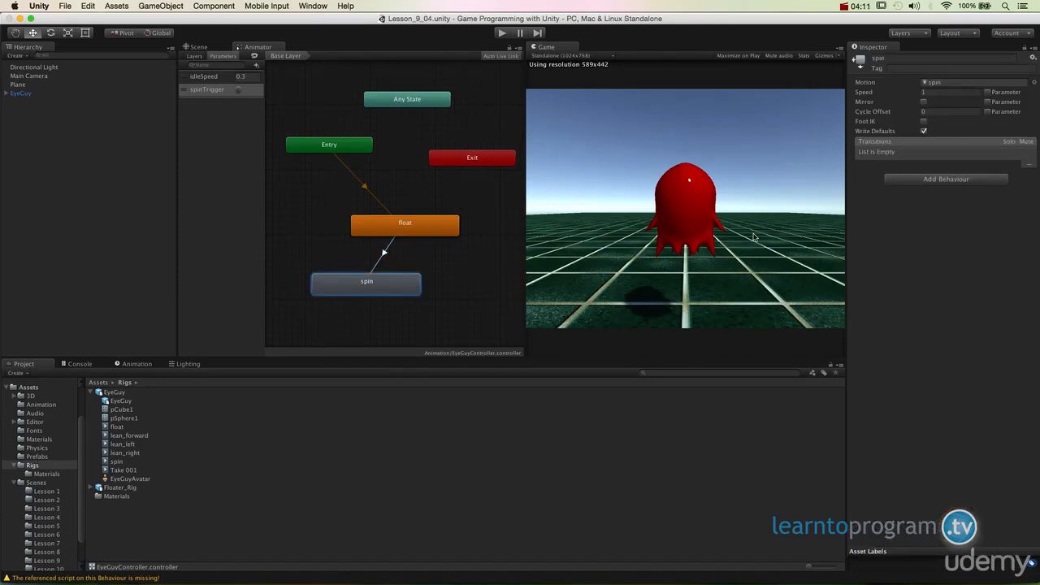
click(411, 229)
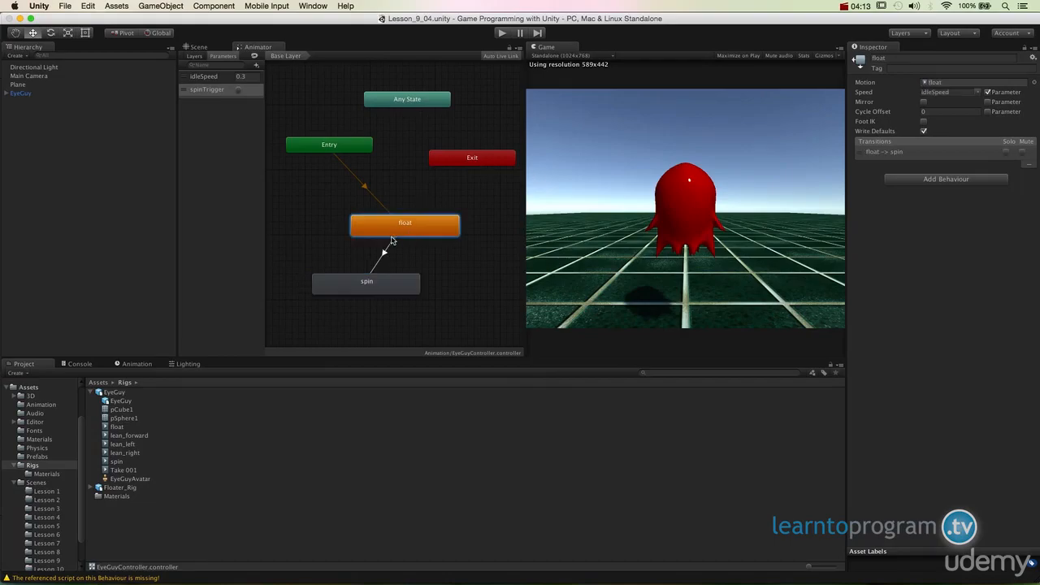
click(376, 281)
click(377, 262)
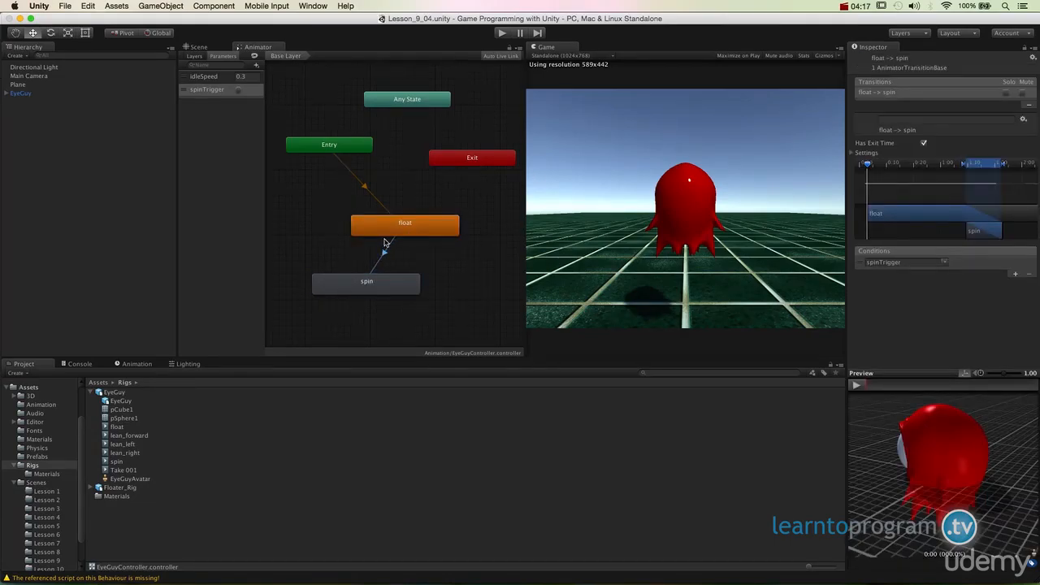
click(502, 32)
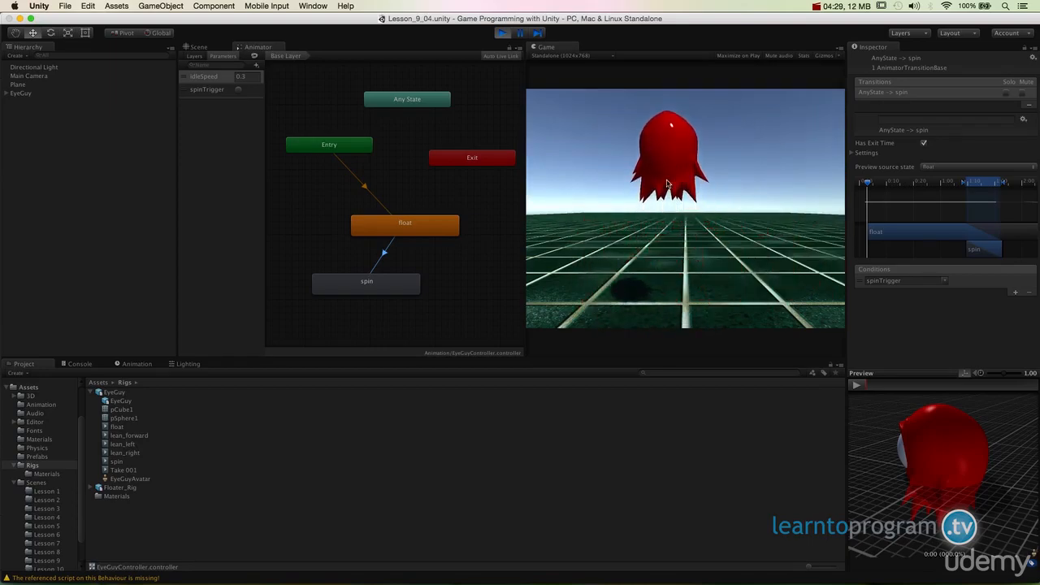
click(237, 89)
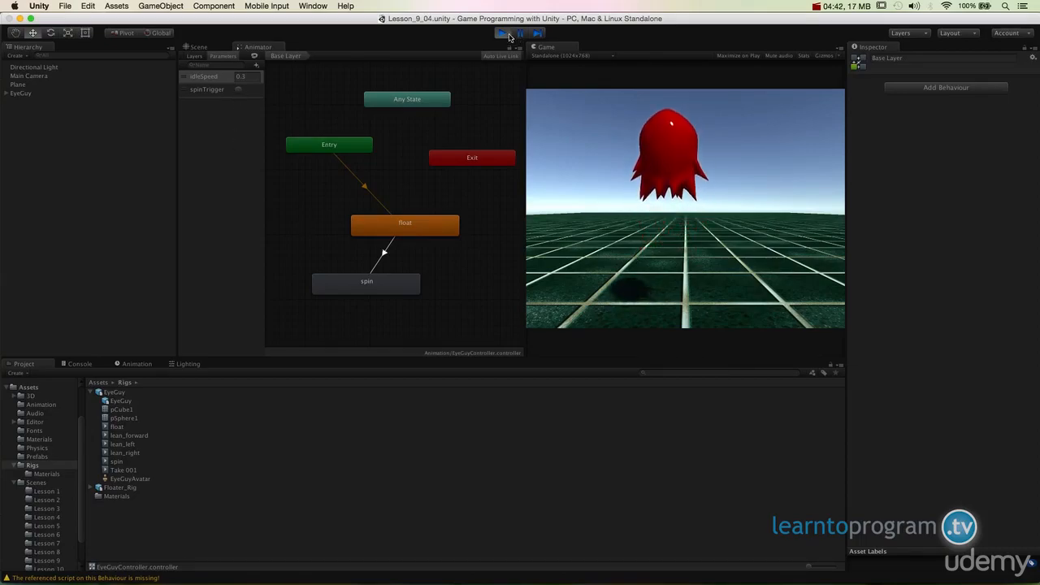
Stop the running scene and turn off Has Exit Time on the float-to-spin transition
click(501, 32)
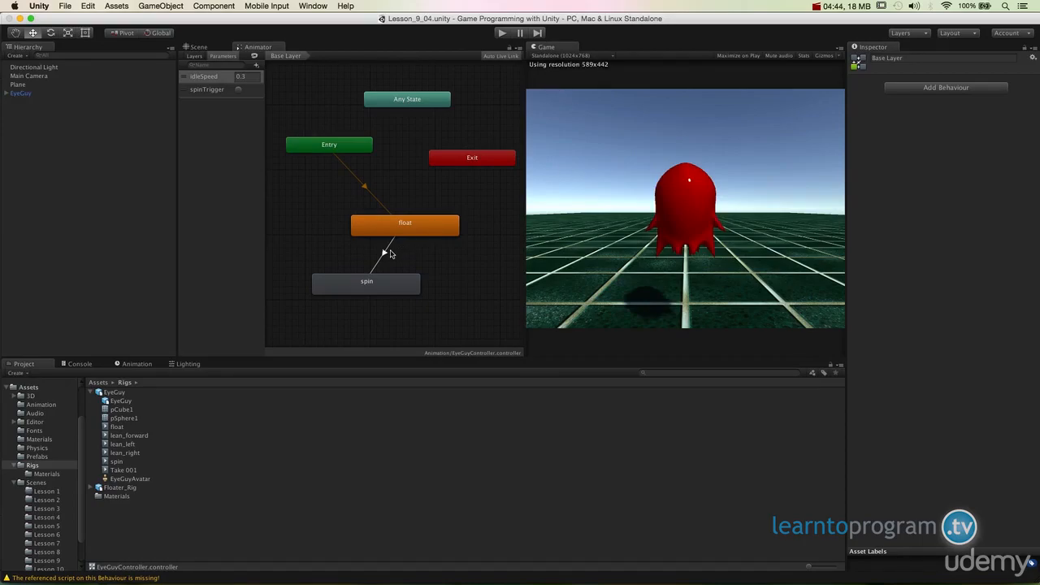
click(388, 253)
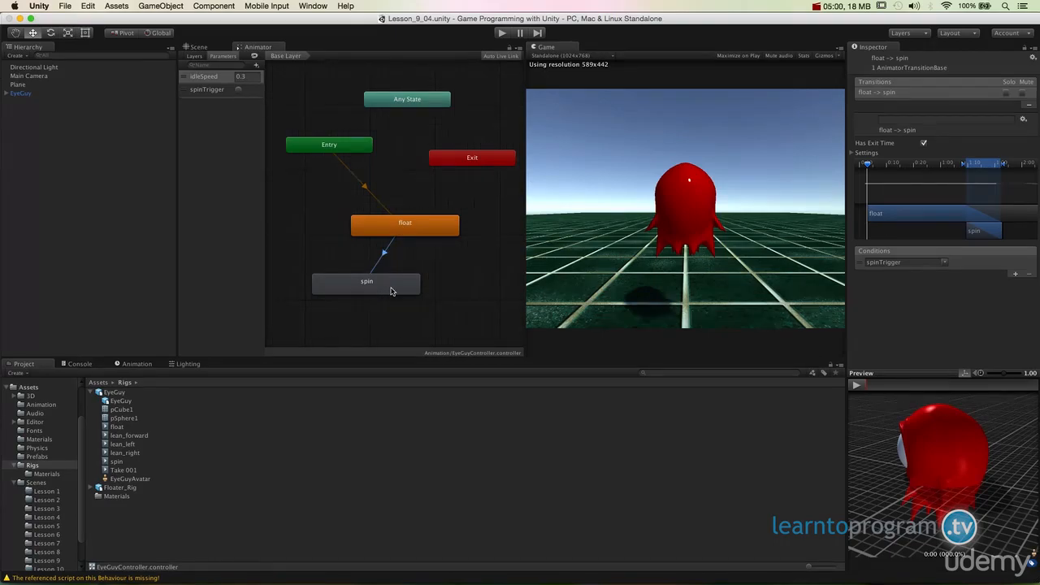
click(372, 286)
click(421, 228)
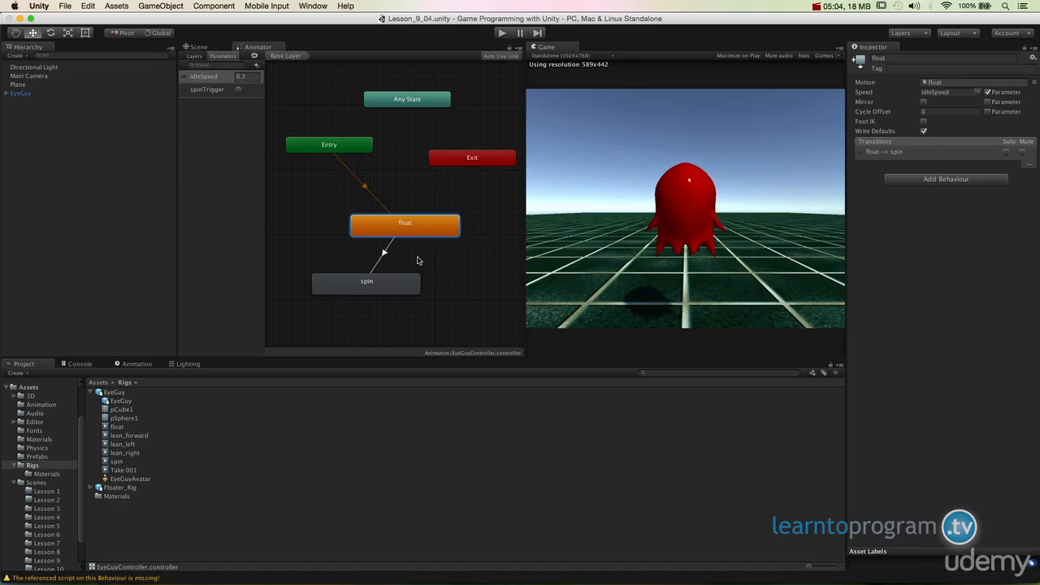
click(381, 258)
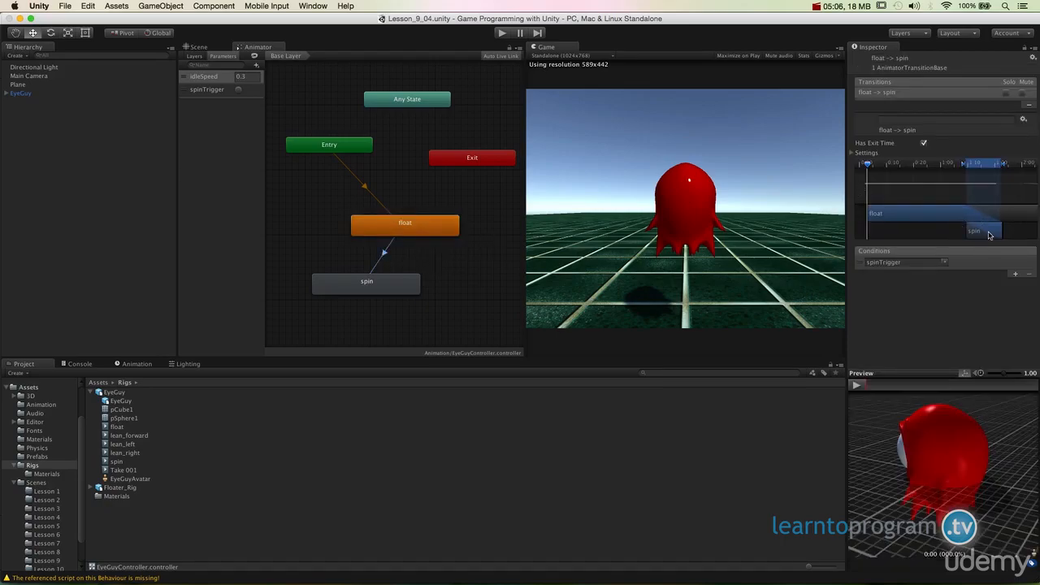
click(924, 144)
Scrub through the float-to-spin transition's timeline to examine how the two animations blend in the preview
drag(868, 165, 901, 165)
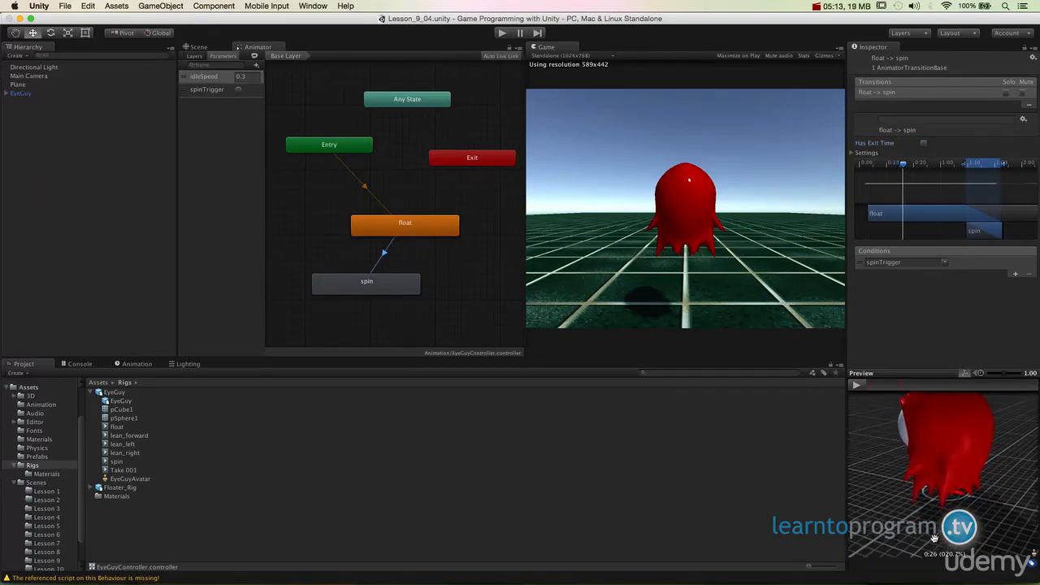
drag(902, 165, 965, 171)
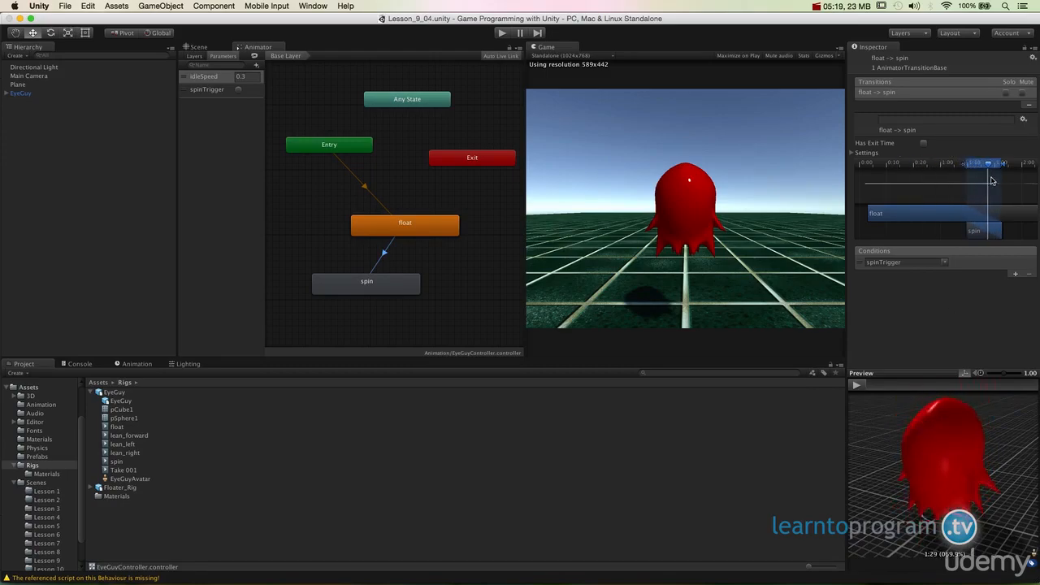
mouse_move(983, 175)
mouse_down()
mouse_move(995, 175)
mouse_move(961, 186)
mouse_move(974, 185)
mouse_up()
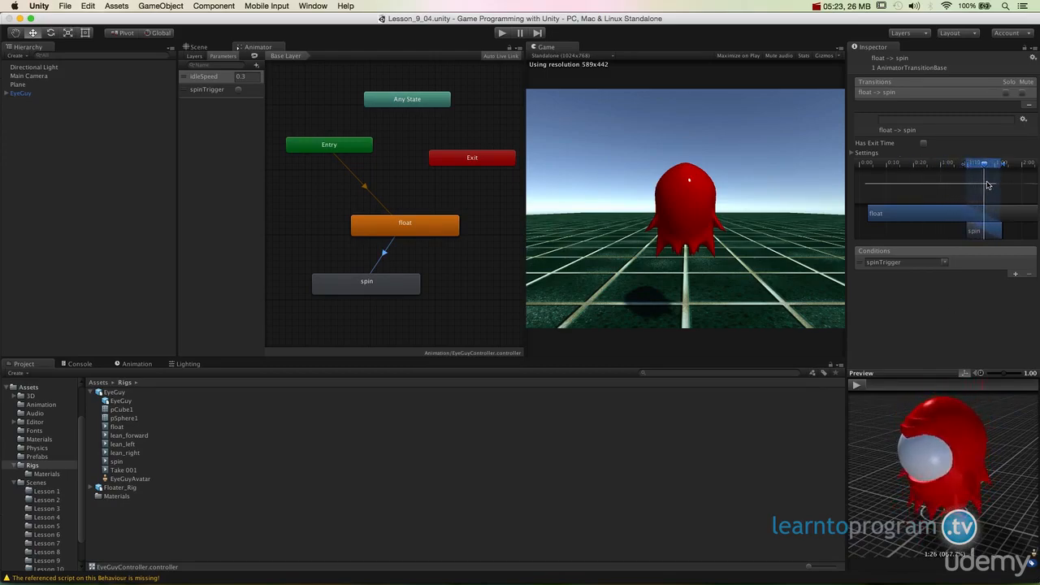
drag(988, 186, 1010, 185)
drag(1010, 186, 990, 198)
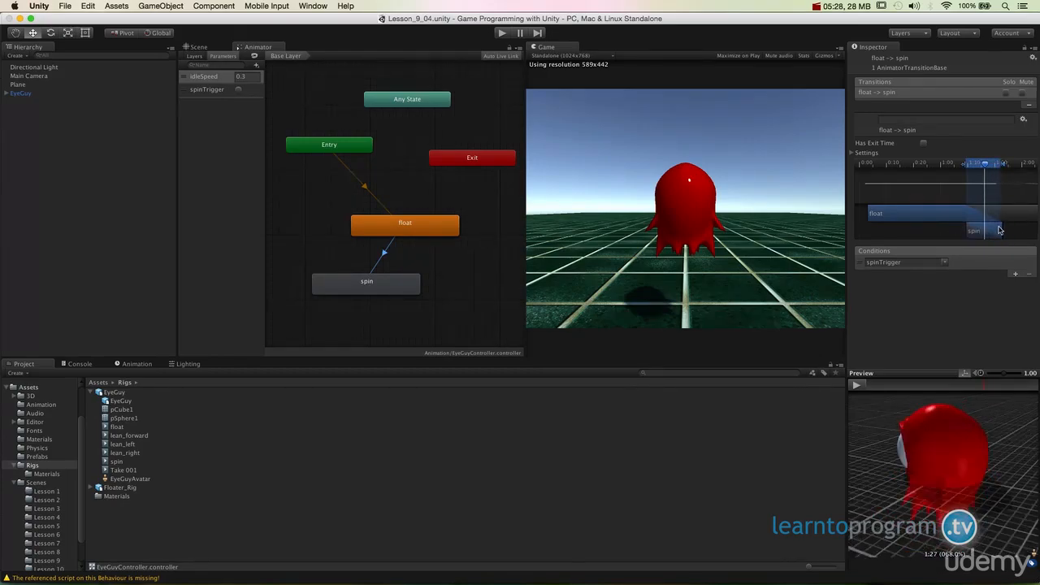
Shift the start of the float-to-spin blend earlier, to about 1:00 on the transition timeline, and preview the overlap
drag(967, 217, 963, 216)
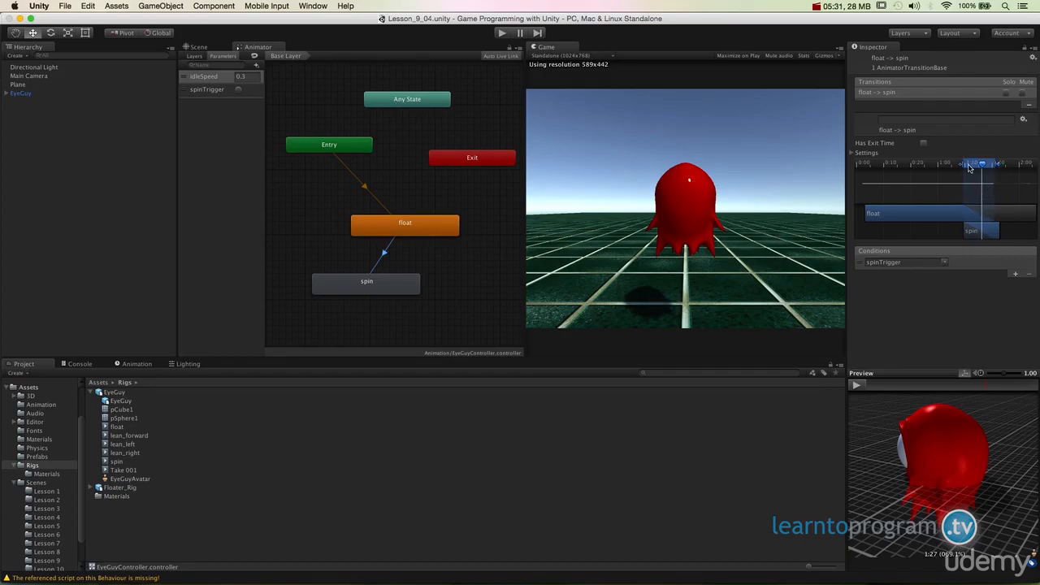
drag(961, 167, 971, 167)
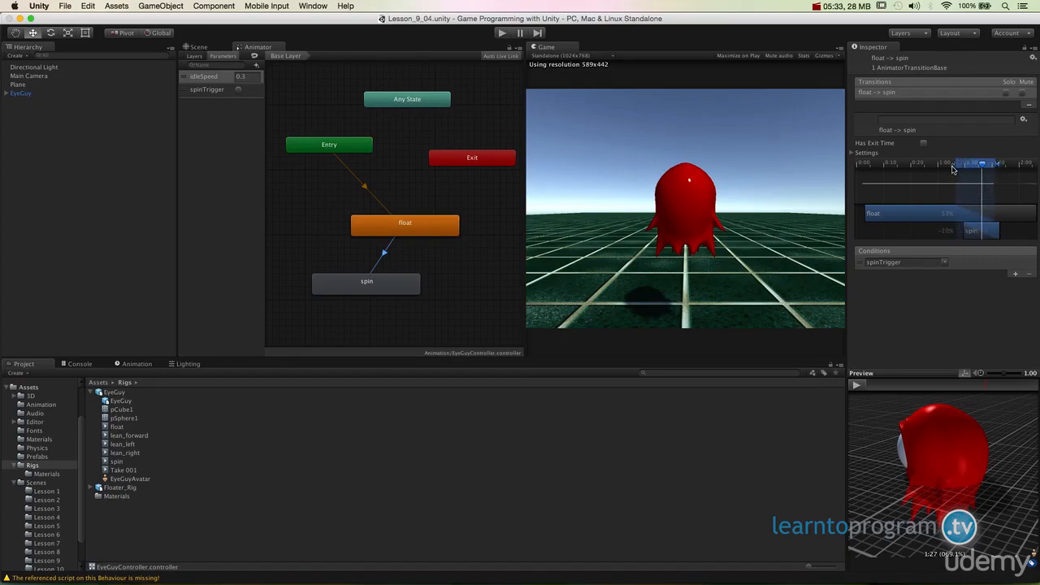
drag(957, 168, 959, 168)
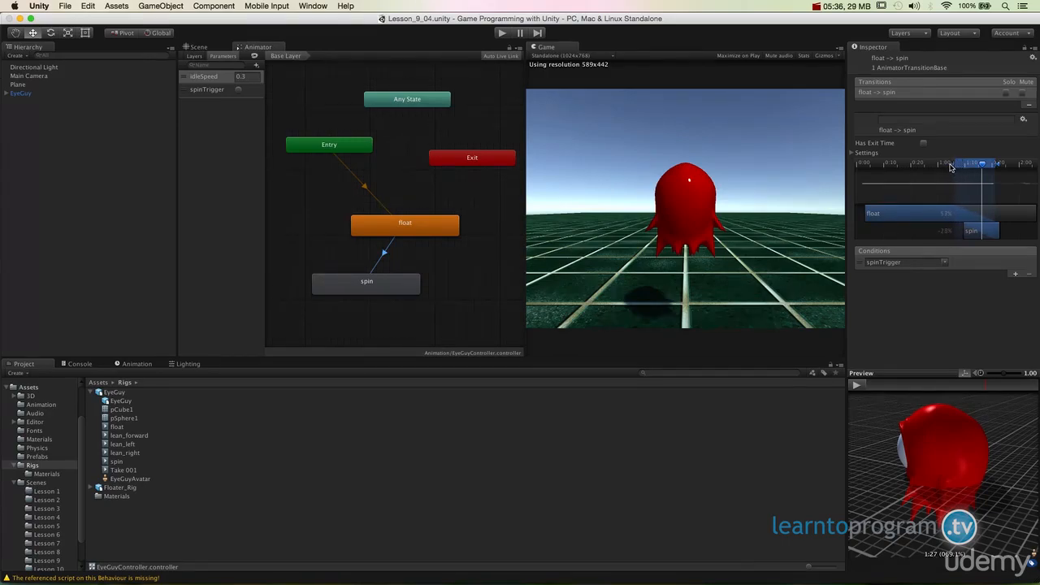
drag(951, 166, 944, 167)
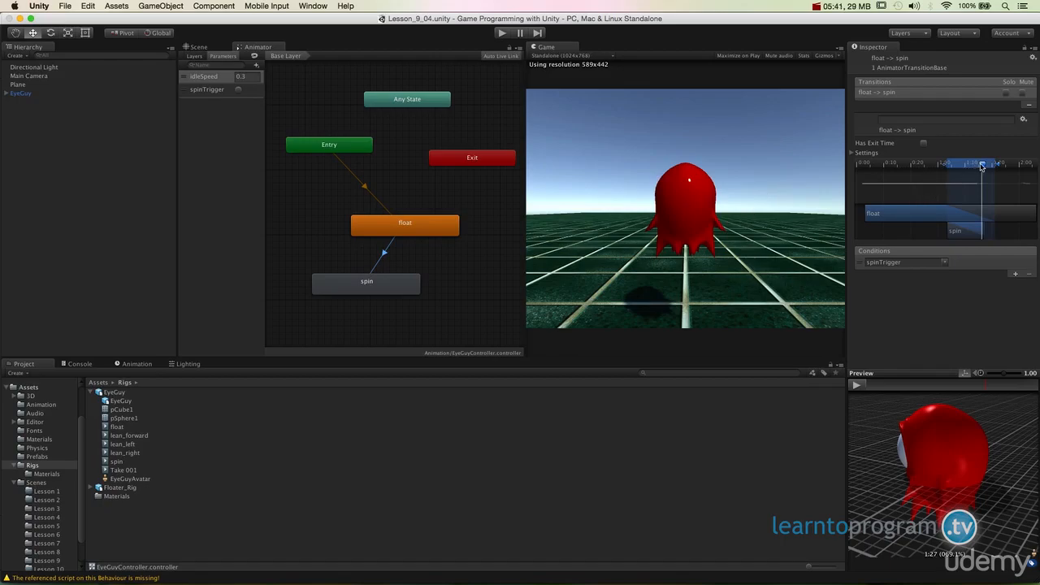
drag(980, 165, 953, 195)
drag(962, 232, 982, 234)
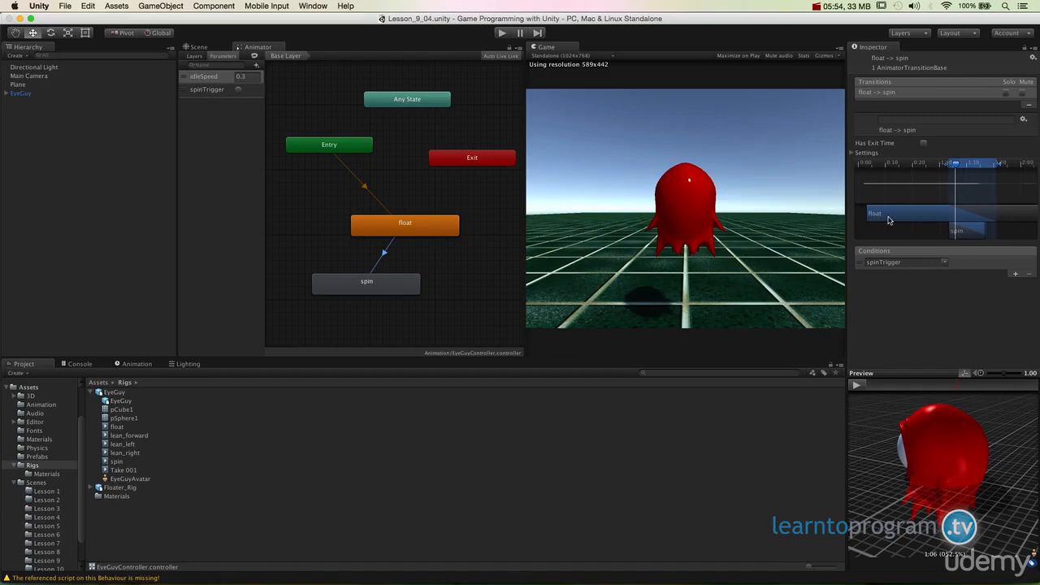
Run the scene briefly, stop it, and enable Apply Root Motion on EyeGuy's Animator component
click(501, 33)
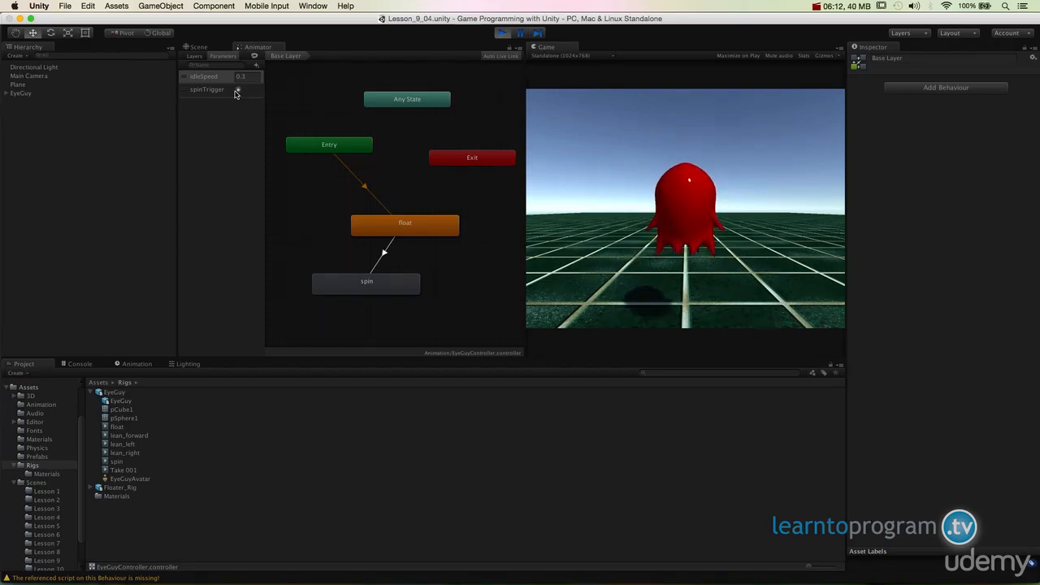
click(499, 37)
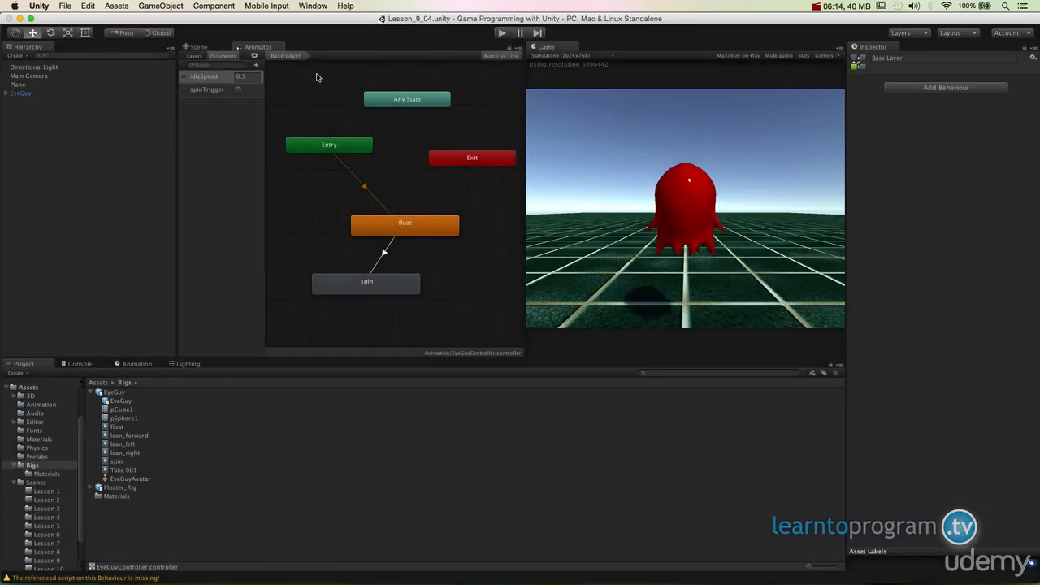
click(33, 93)
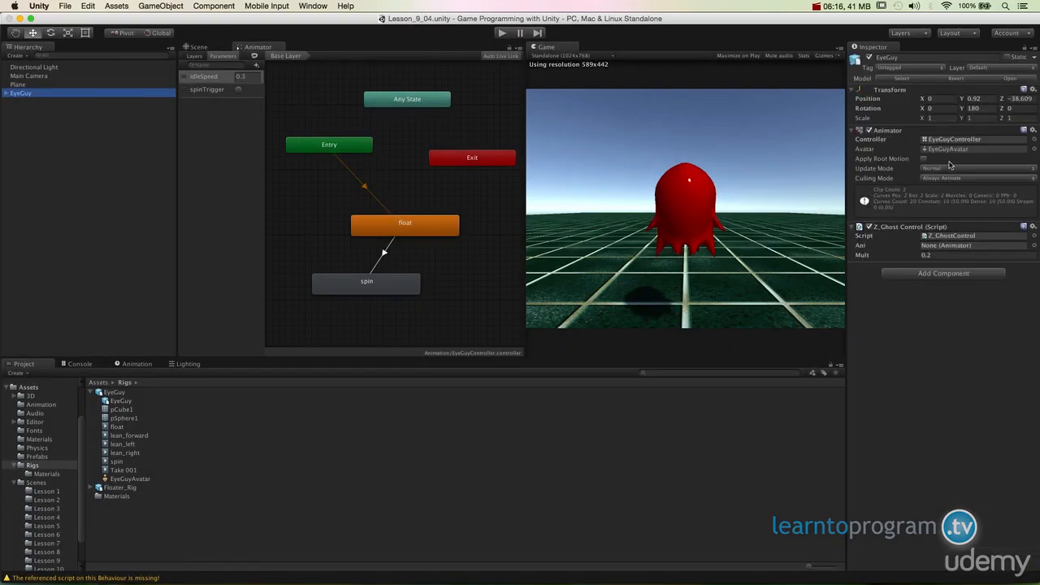
click(923, 158)
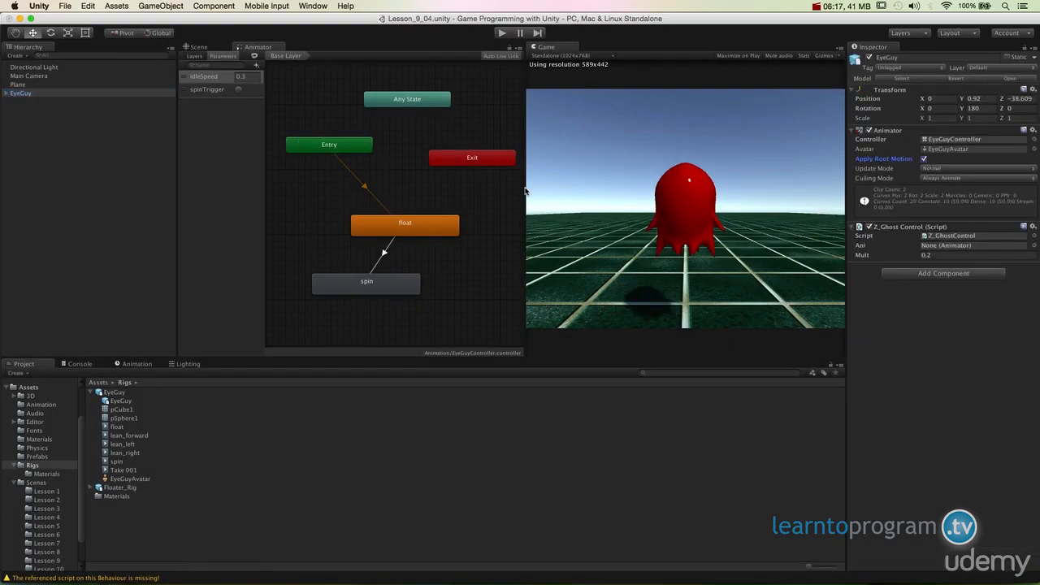
Play the scene twice, firing spinTrigger each time, to check how quickly float switches to spin
click(502, 35)
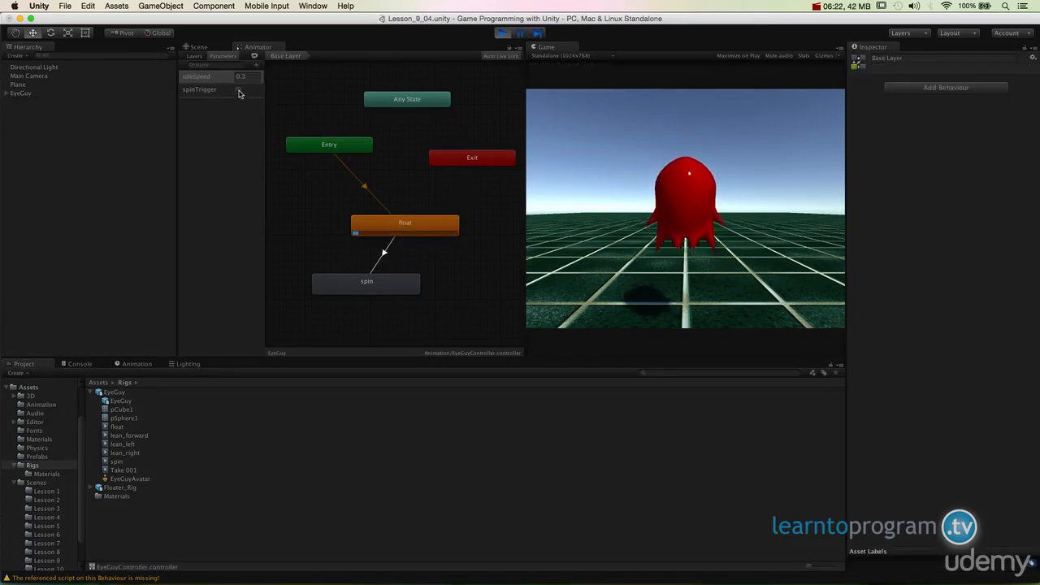
click(238, 89)
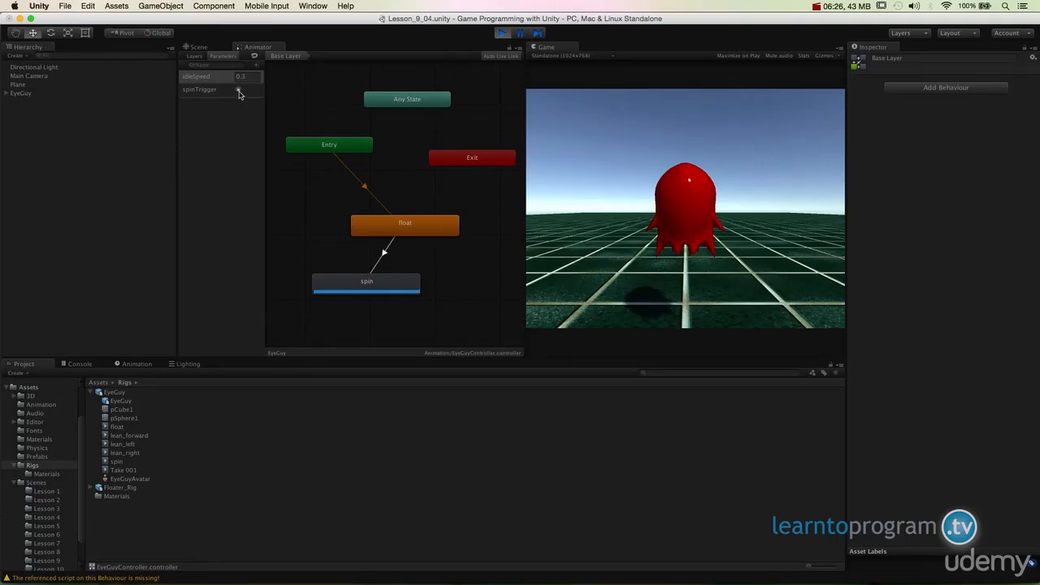
click(502, 34)
click(502, 33)
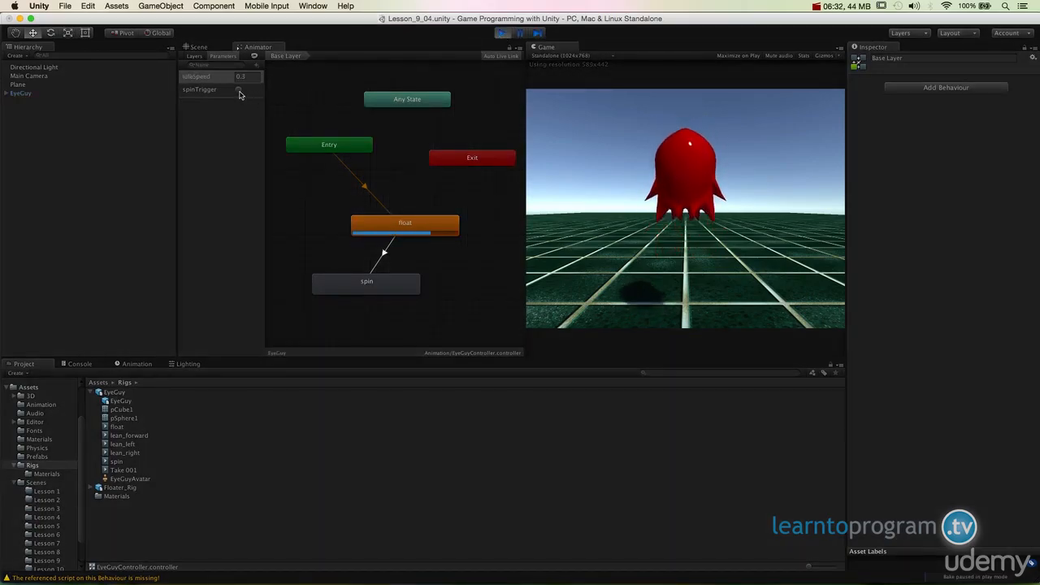
click(238, 92)
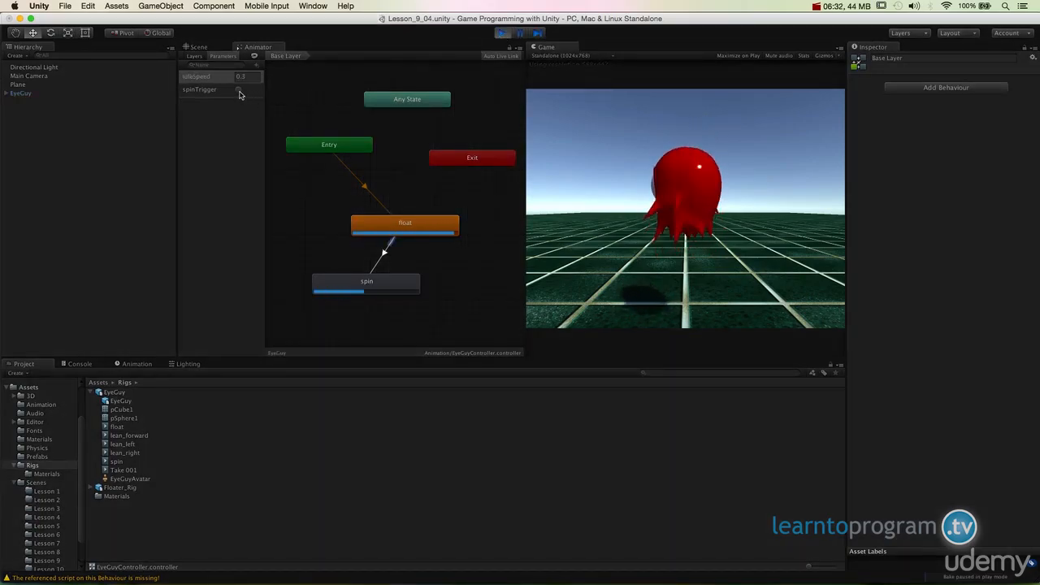
click(502, 34)
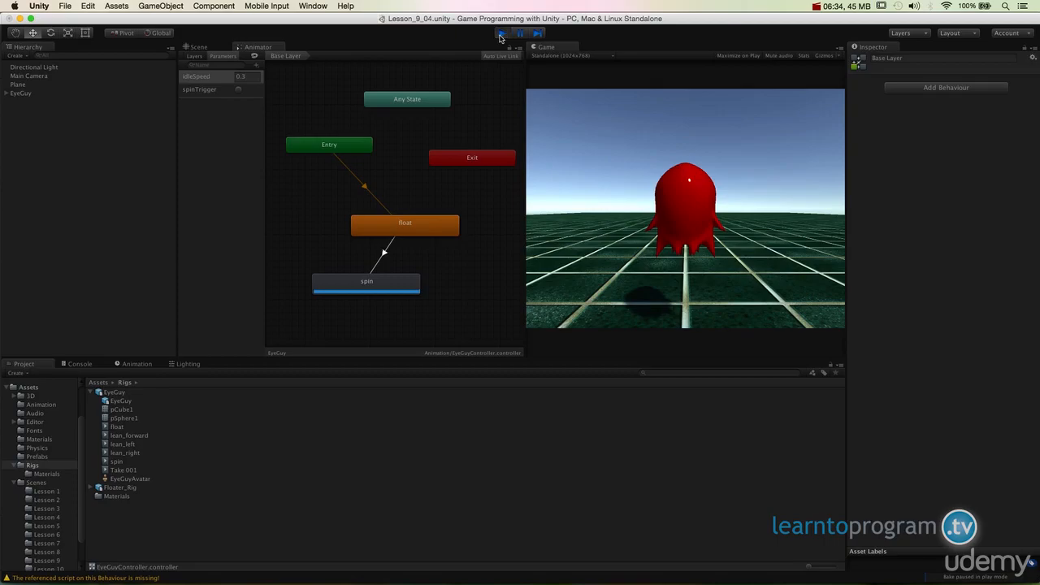
Reposition the spin state slightly farther below the float state in the Animator graph
click(71, 85)
click(81, 94)
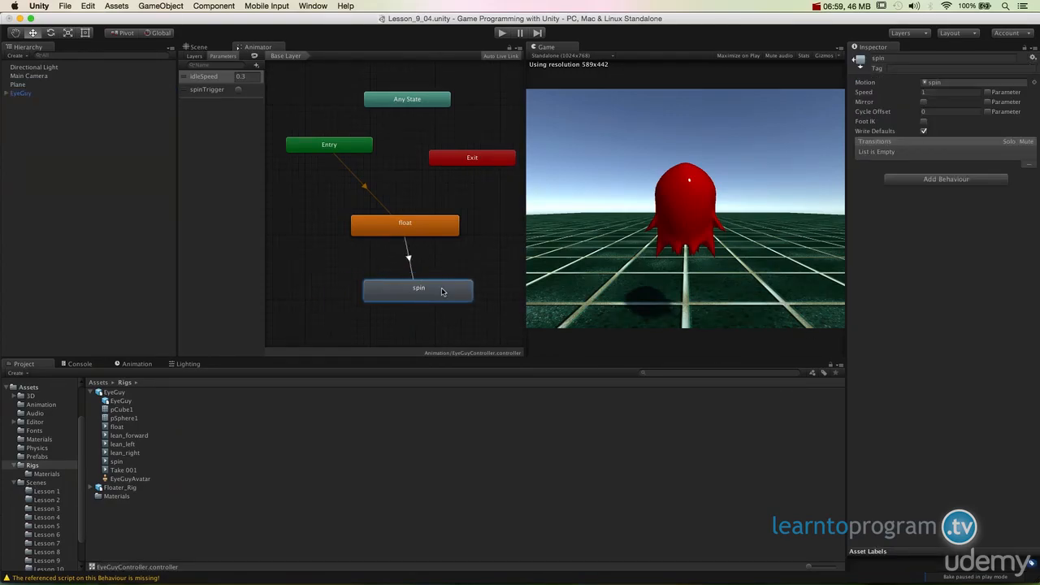
drag(436, 293, 365, 300)
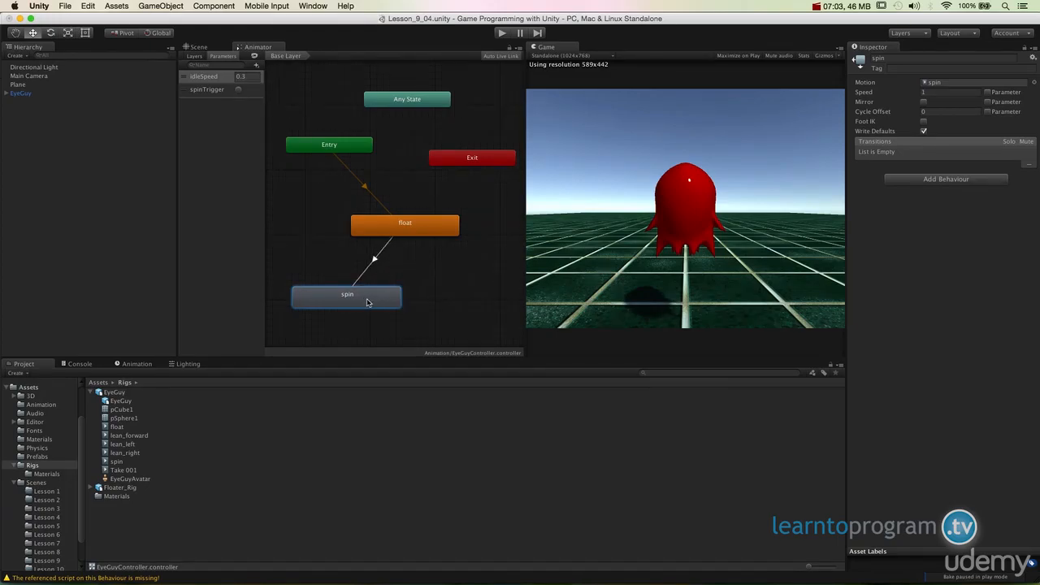
mouse_move(378, 302)
mouse_down()
mouse_move(431, 302)
mouse_move(378, 295)
mouse_up()
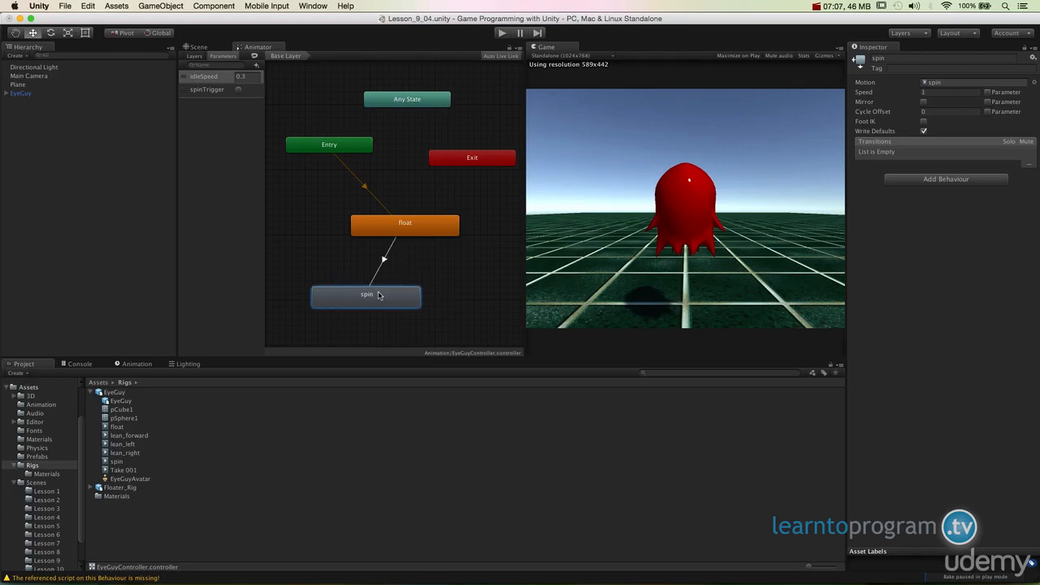
Make a transition from spin back to float, nudge the float state slightly, and check the new transition's settings
right_click(378, 298)
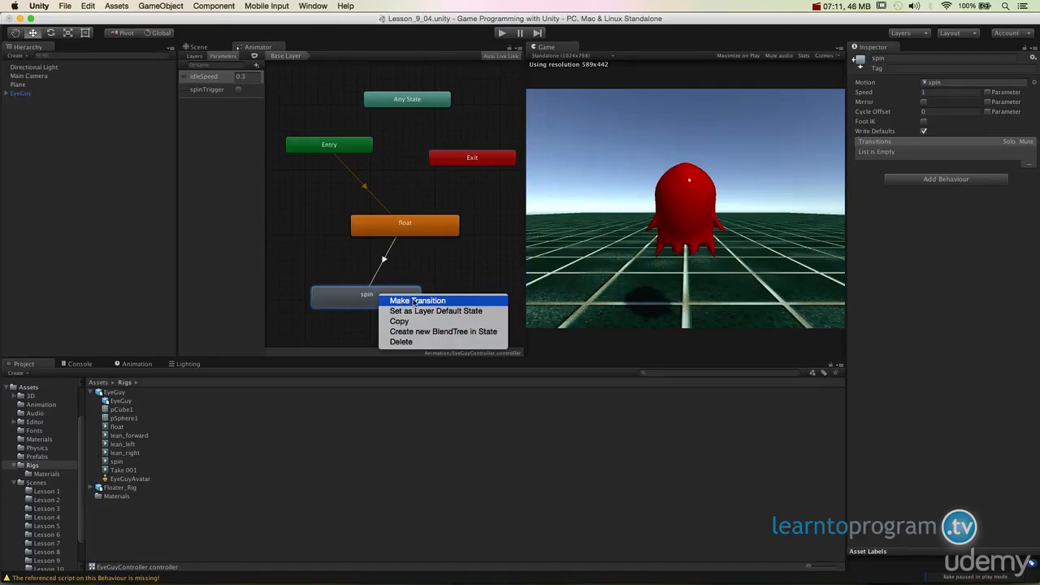
click(414, 302)
click(422, 235)
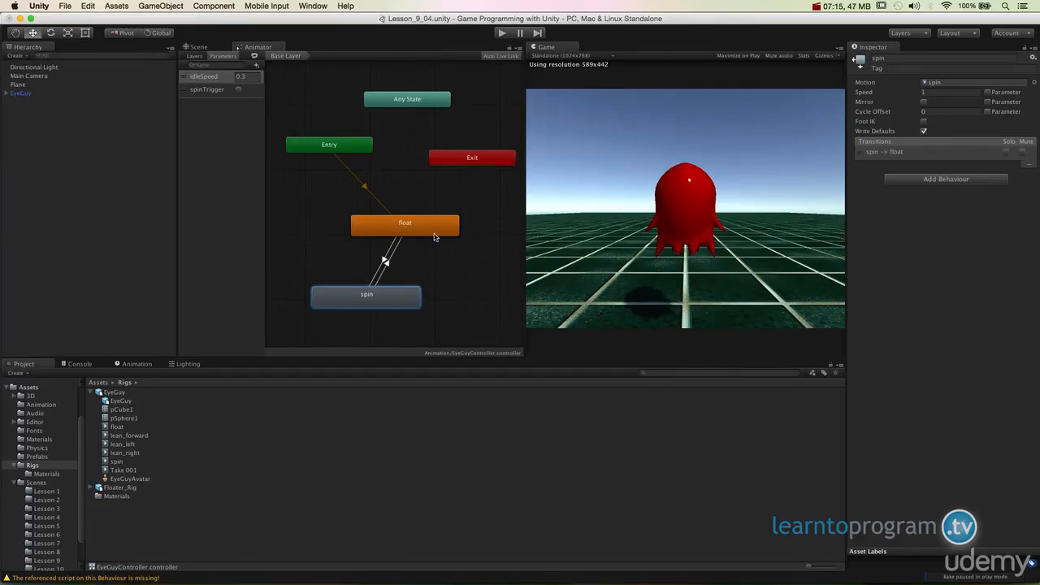
mouse_move(397, 239)
mouse_down()
mouse_move(416, 233)
mouse_move(390, 228)
mouse_up()
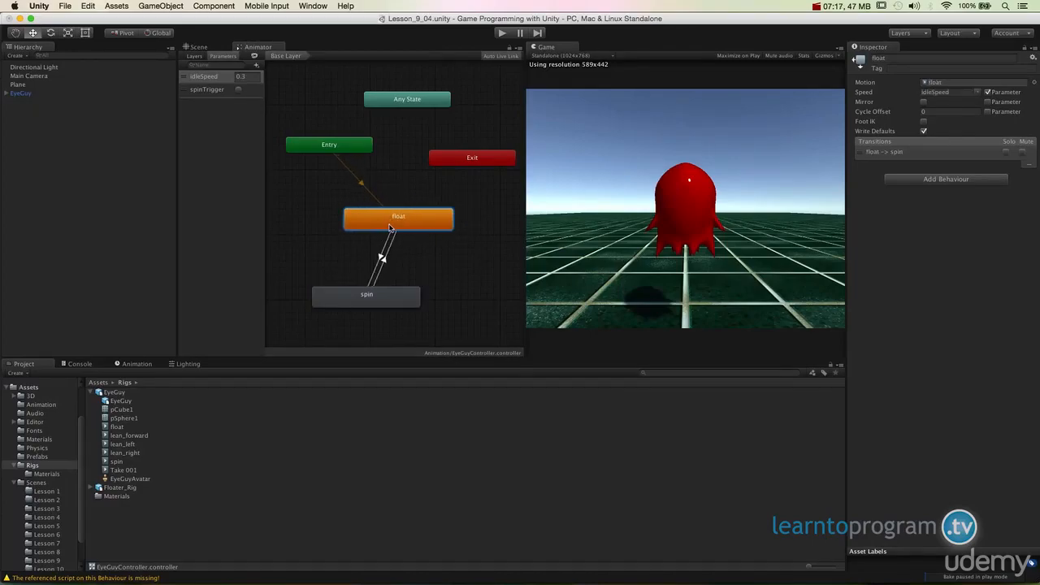
click(387, 262)
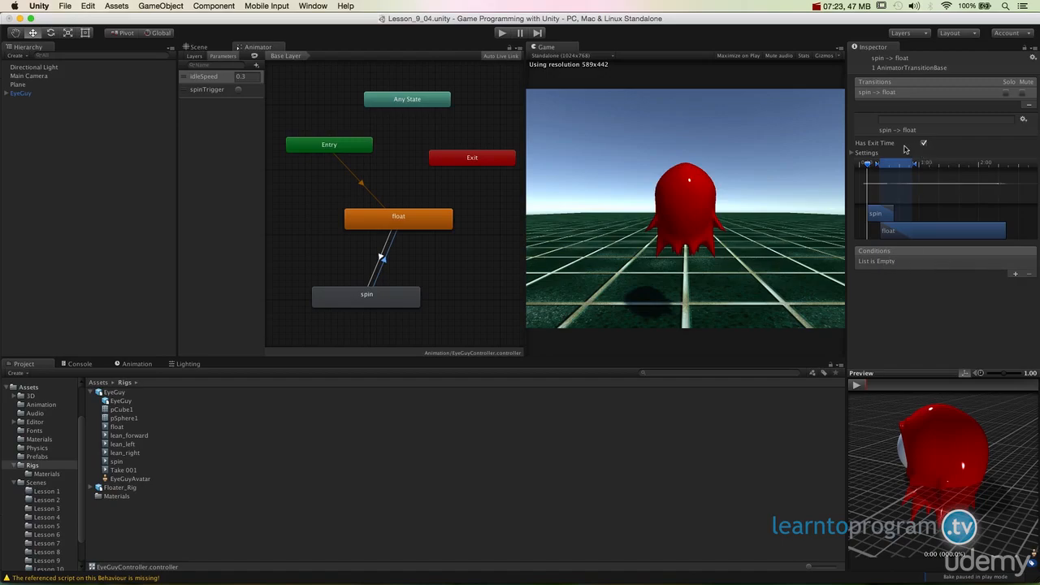
click(384, 302)
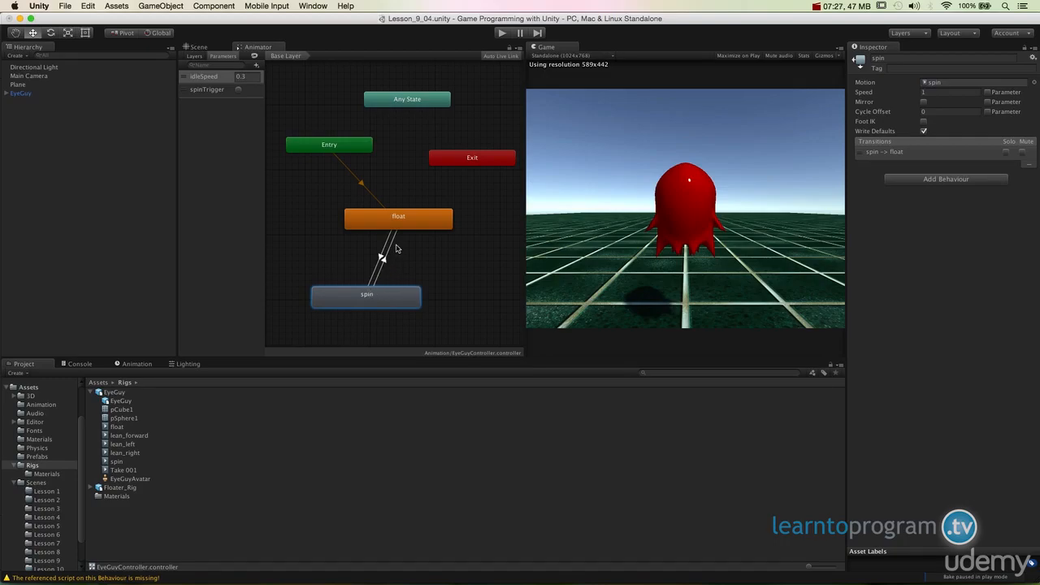
Play the scene and fire spinTrigger repeatedly to test the spin animation and its return to float
click(501, 33)
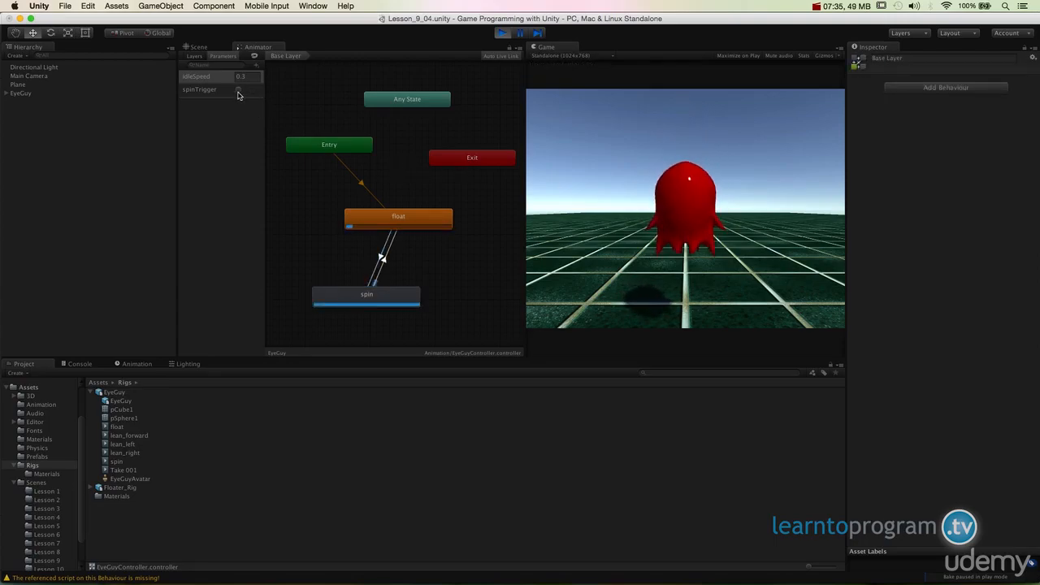
click(239, 91)
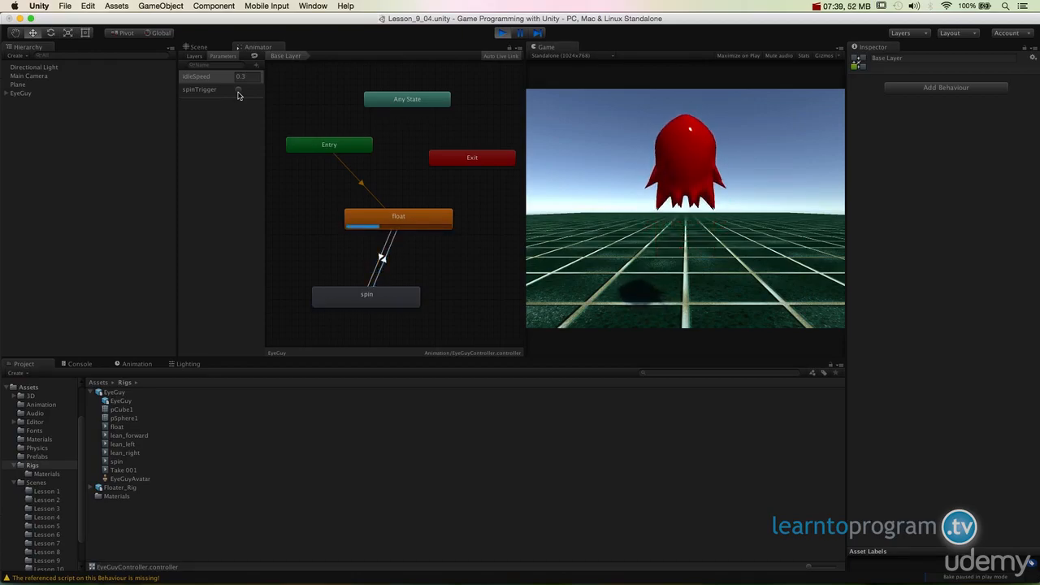
click(238, 91)
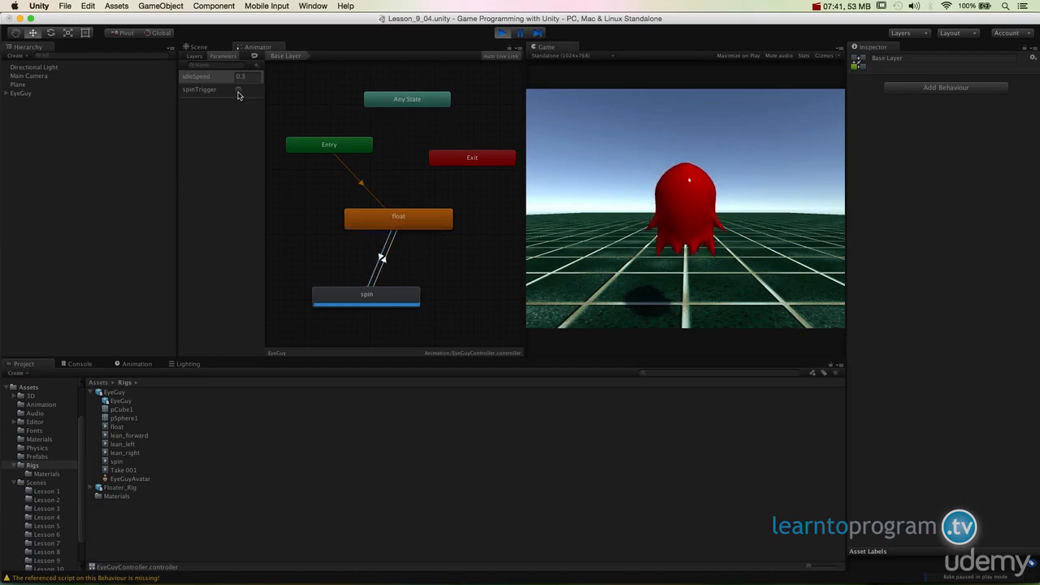
click(238, 91)
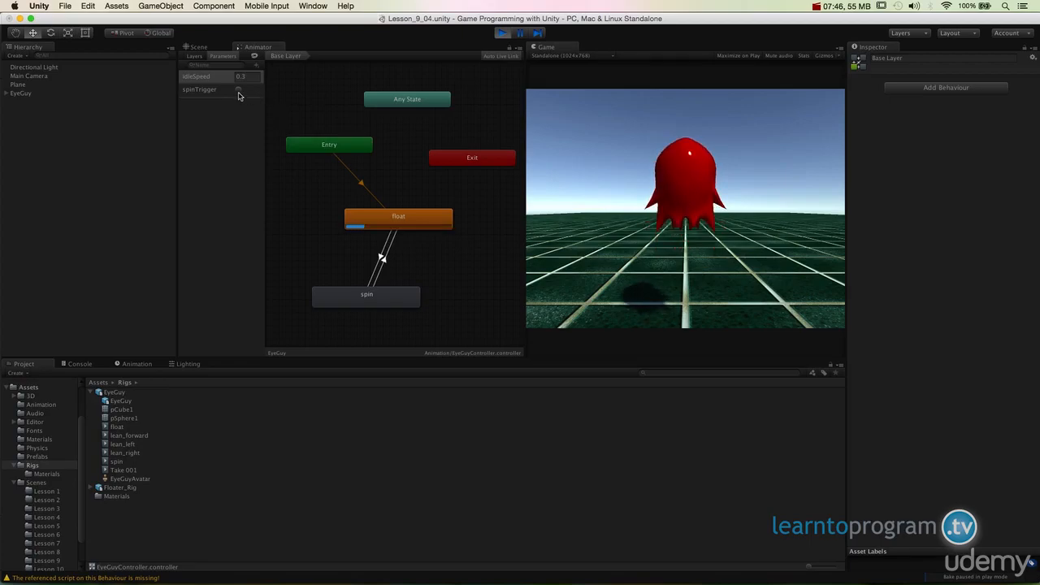
click(238, 90)
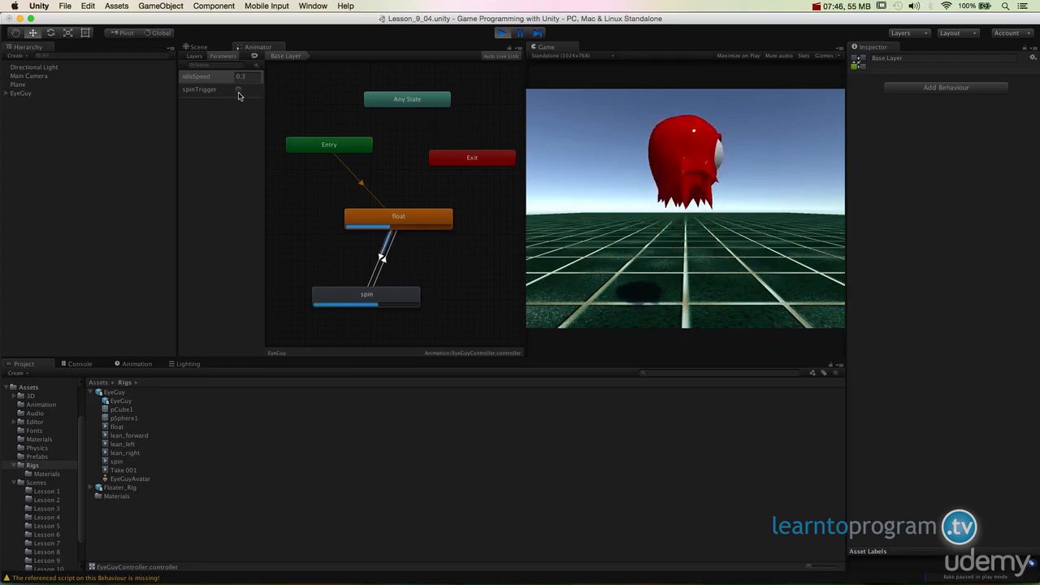
Fire spinTrigger four more times in the running scene to watch how spin blends back into float
click(238, 91)
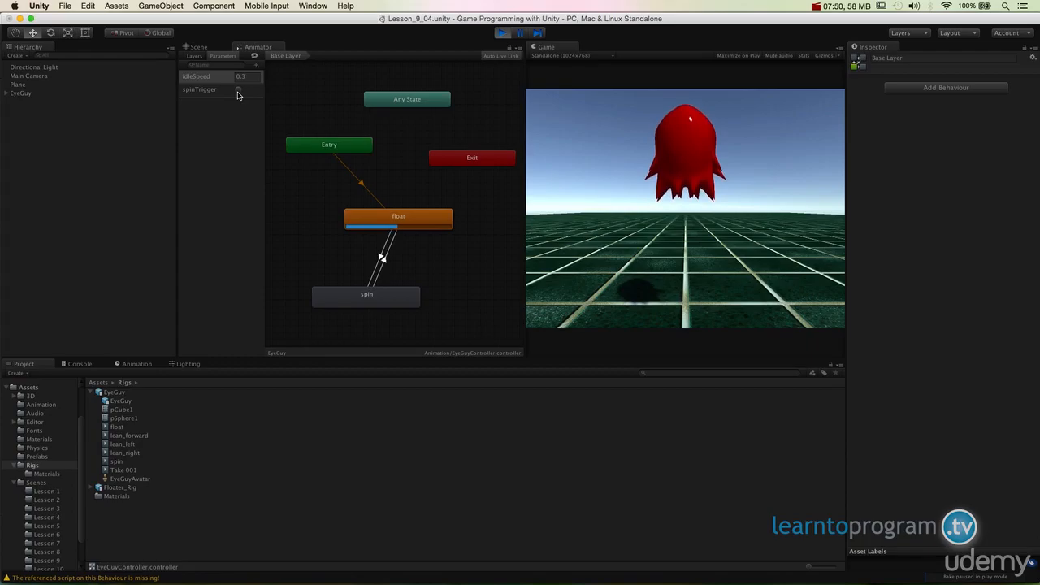
click(238, 91)
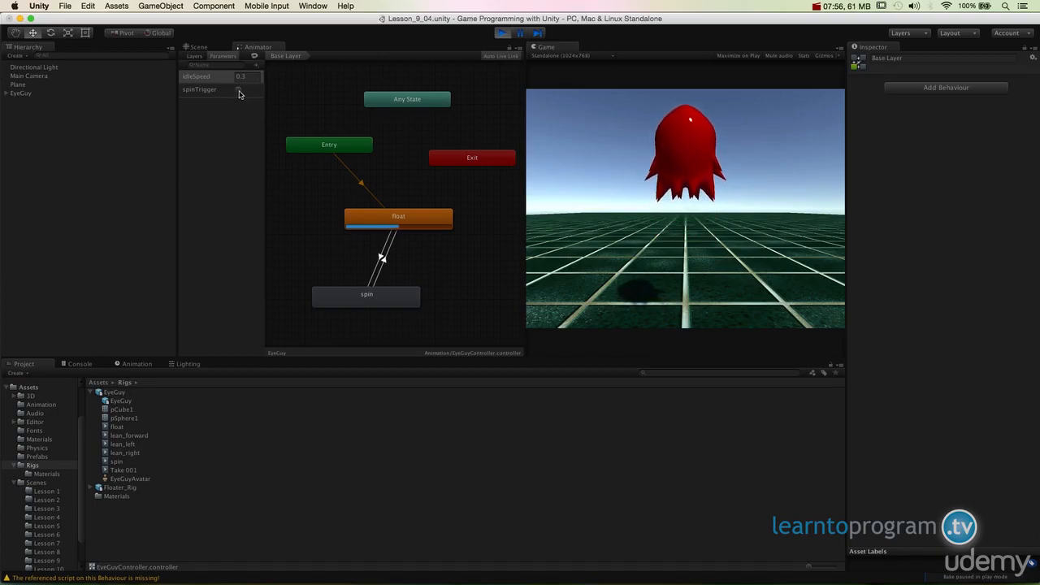
click(238, 91)
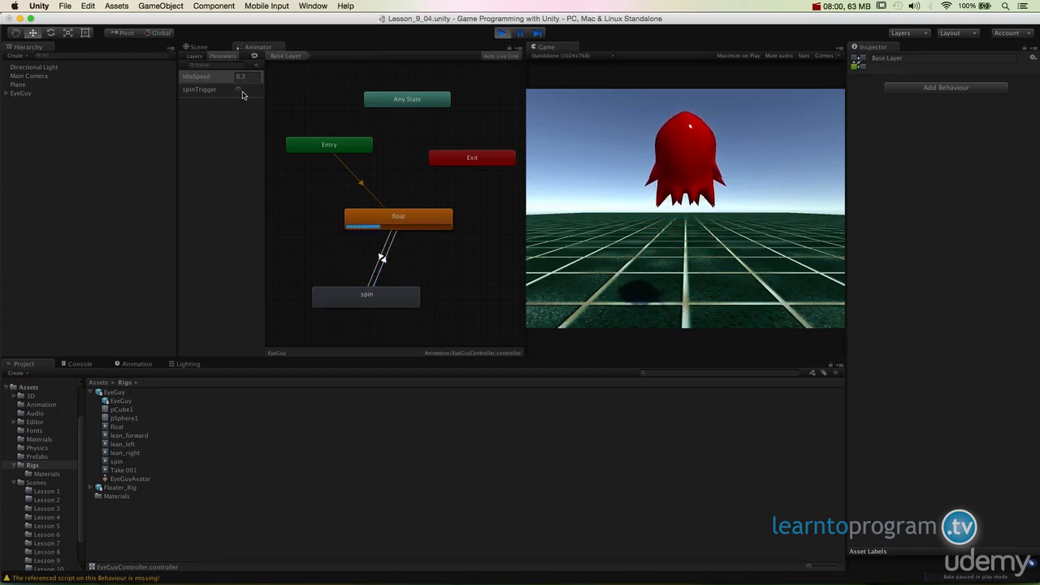
click(239, 91)
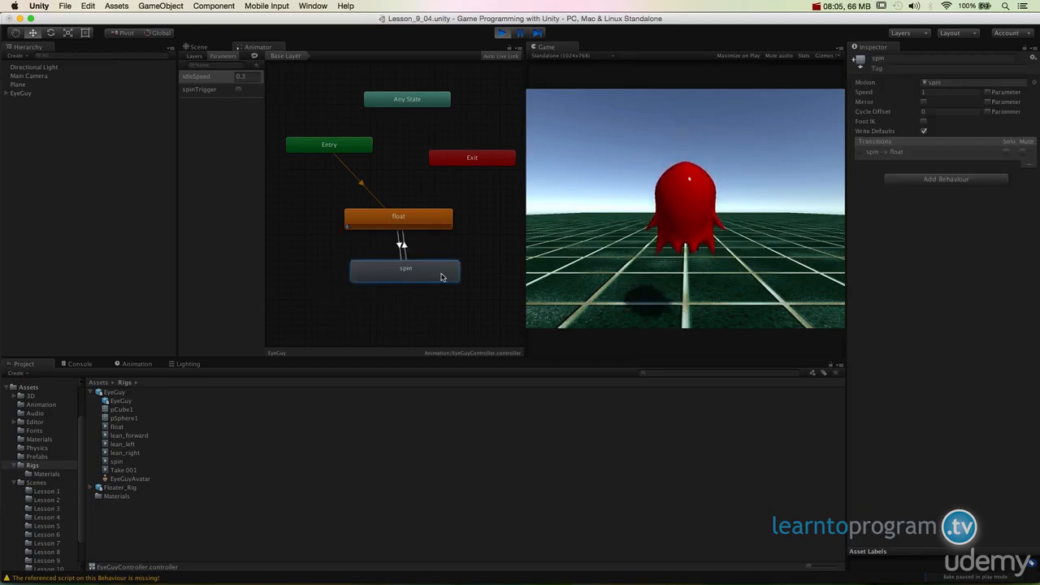
Align the spin state beneath float, set its Speed to 2 and fire spinTrigger to test the faster spin
drag(427, 274, 420, 283)
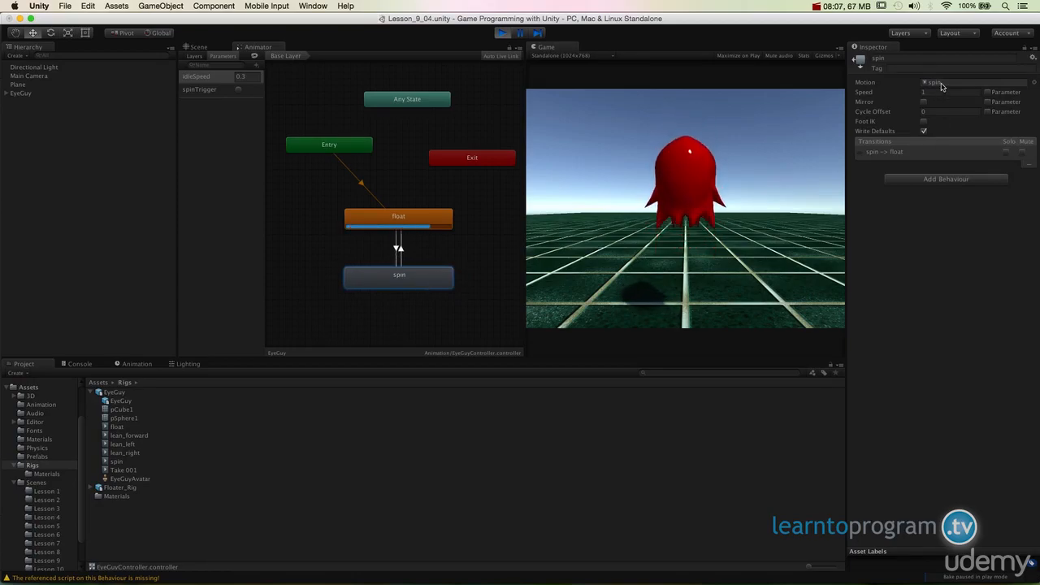
click(934, 82)
click(940, 92)
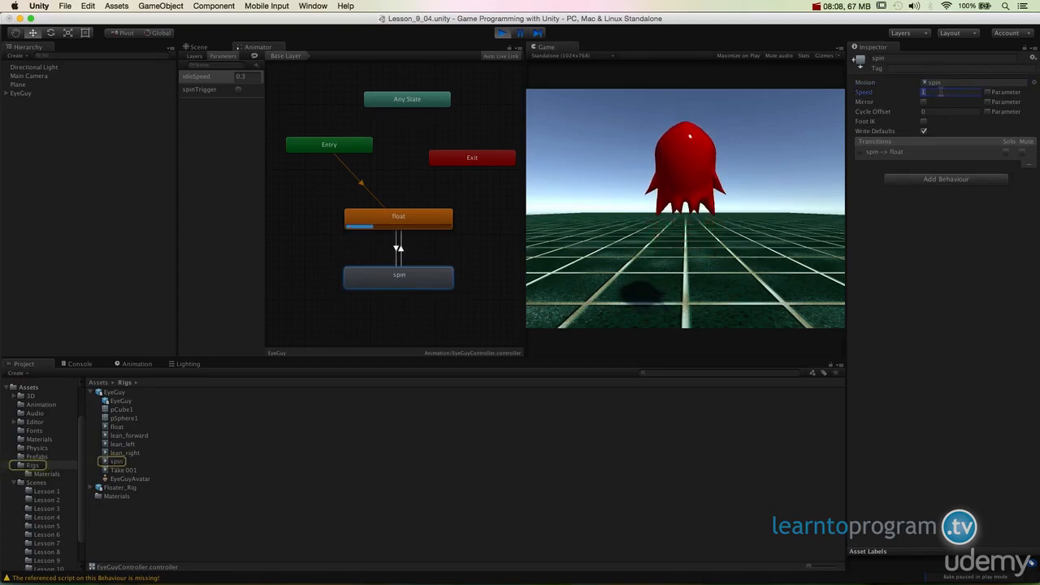
text(2)
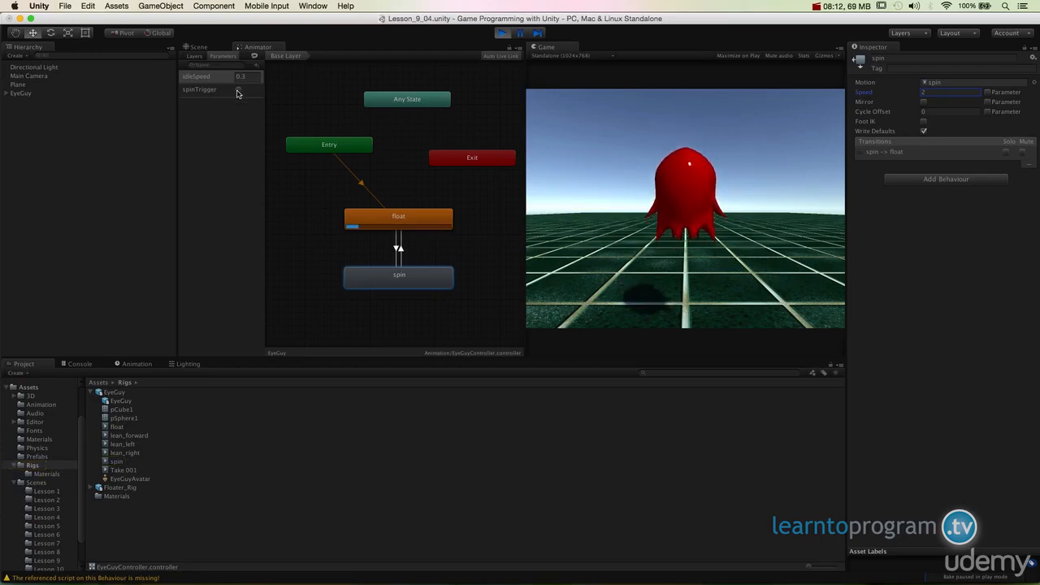
click(238, 90)
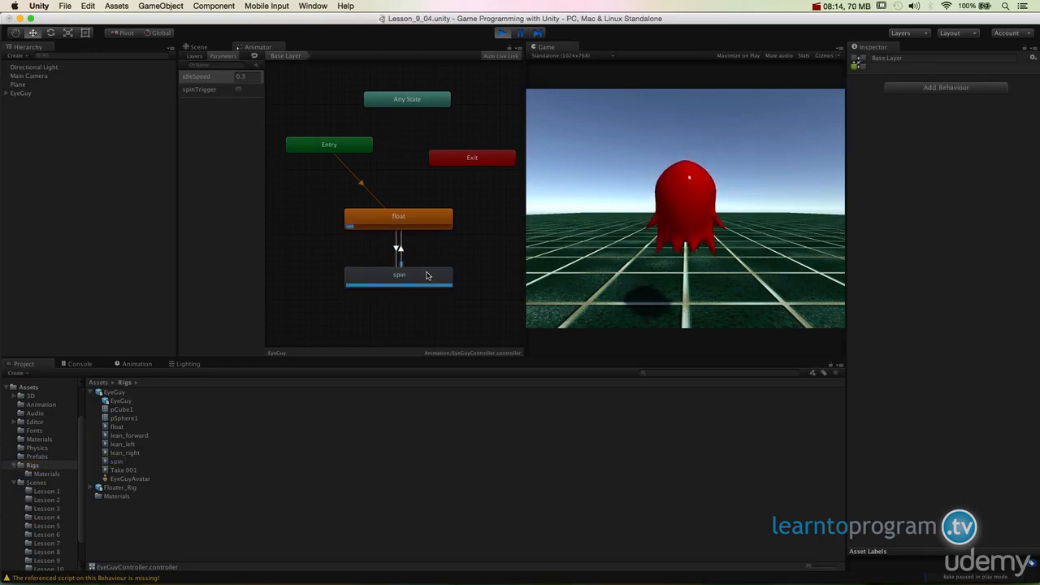
Set the spin state's Speed back to 1, enable Mirror and fire spinTrigger to test the mirrored spin
click(426, 276)
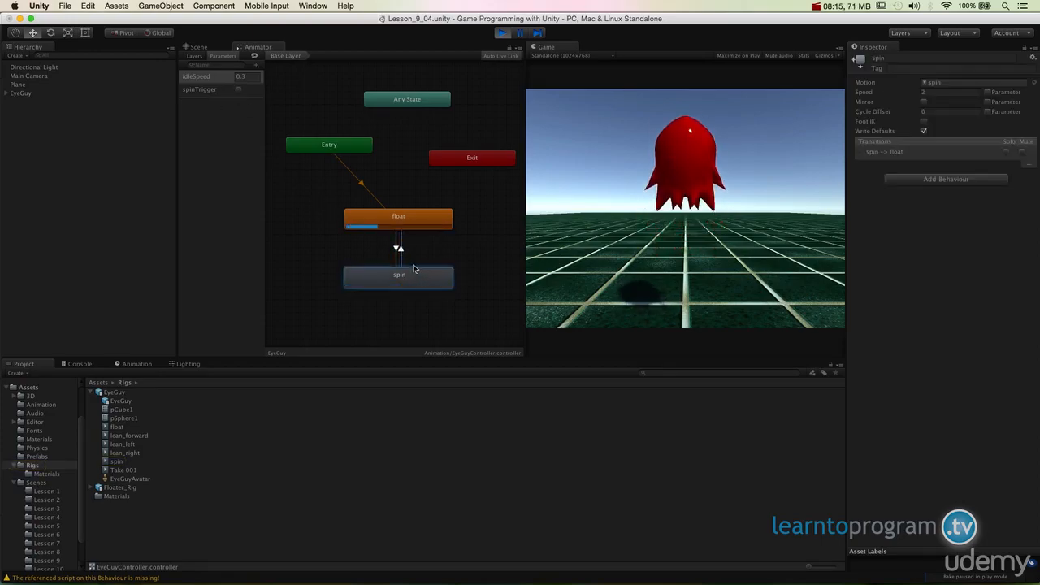
click(936, 92)
text(1)
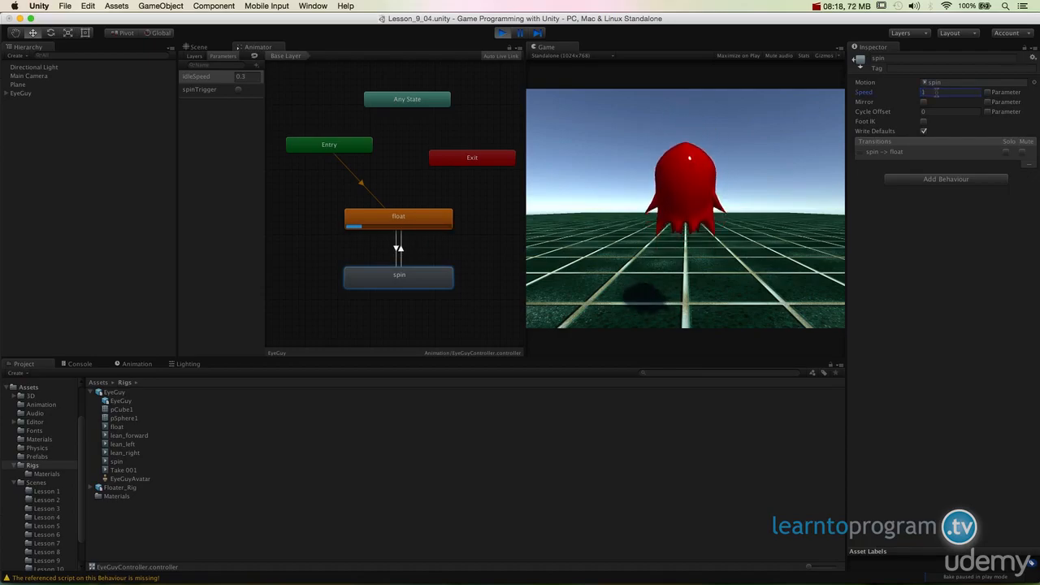
click(922, 101)
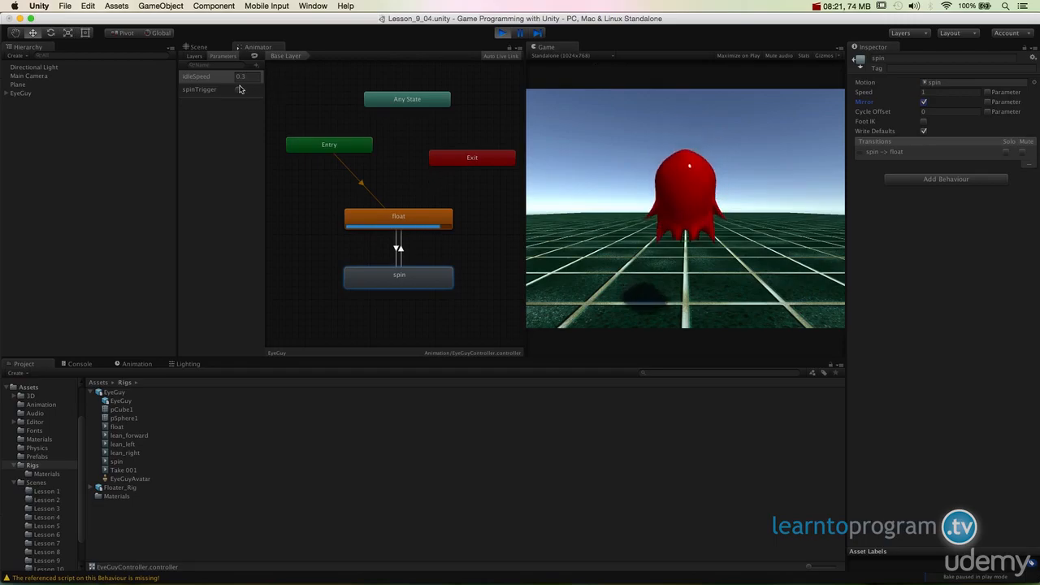
click(238, 89)
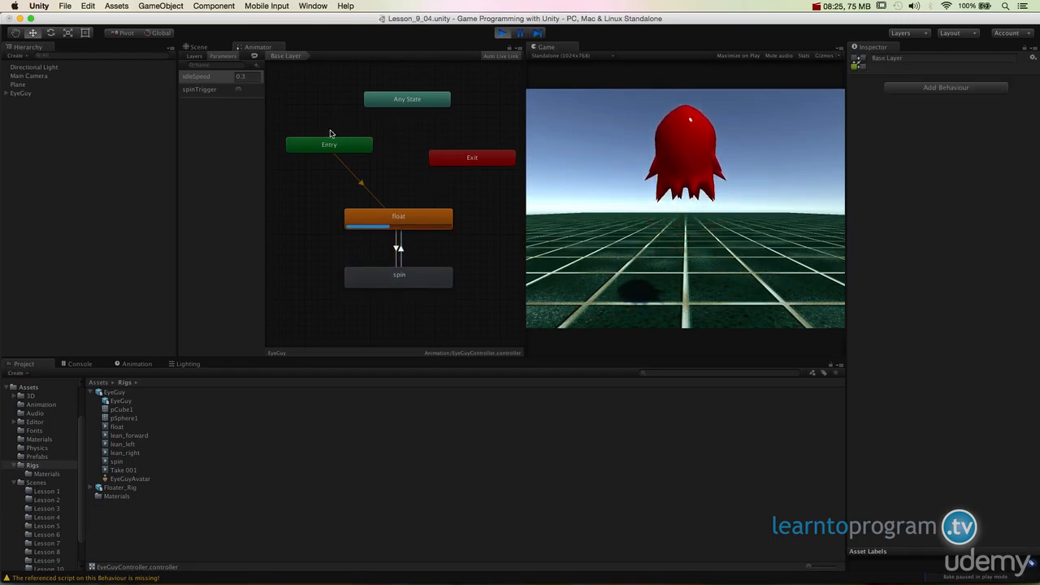
Turn off Mirror on the spin state, fire spinTrigger to compare the motion, and turn Mirror back on
click(399, 276)
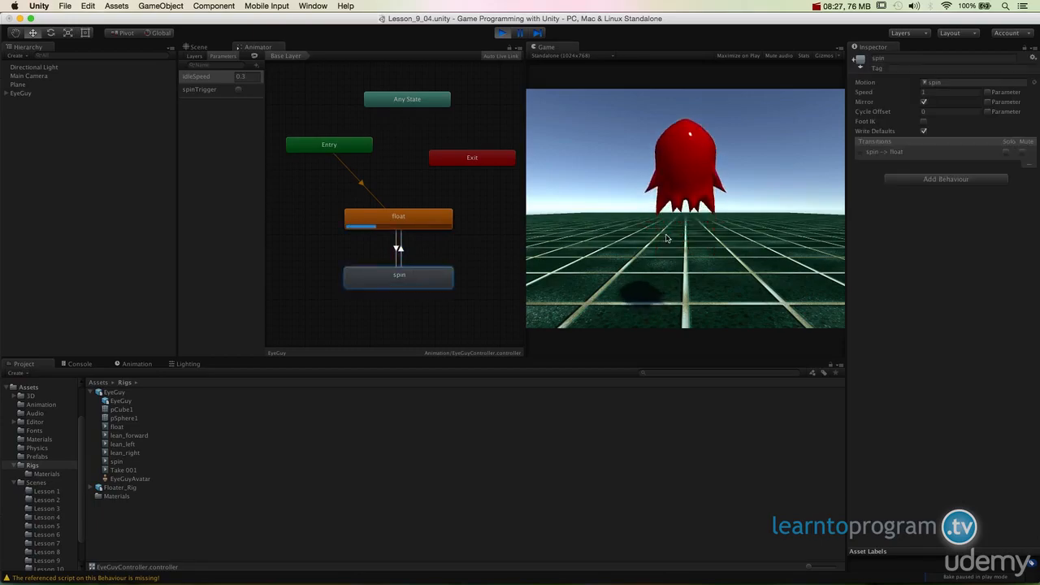
click(925, 94)
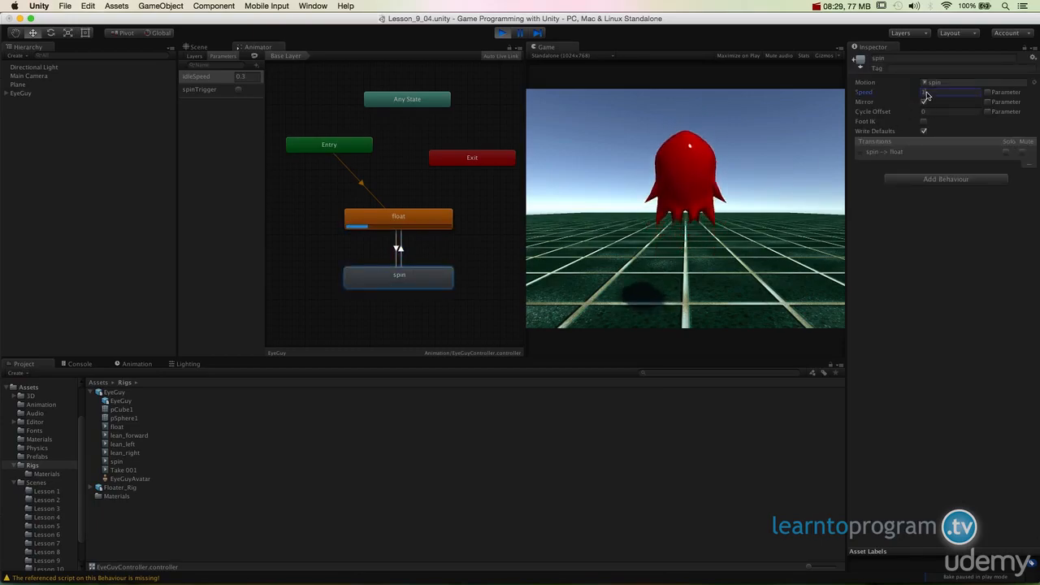
click(924, 102)
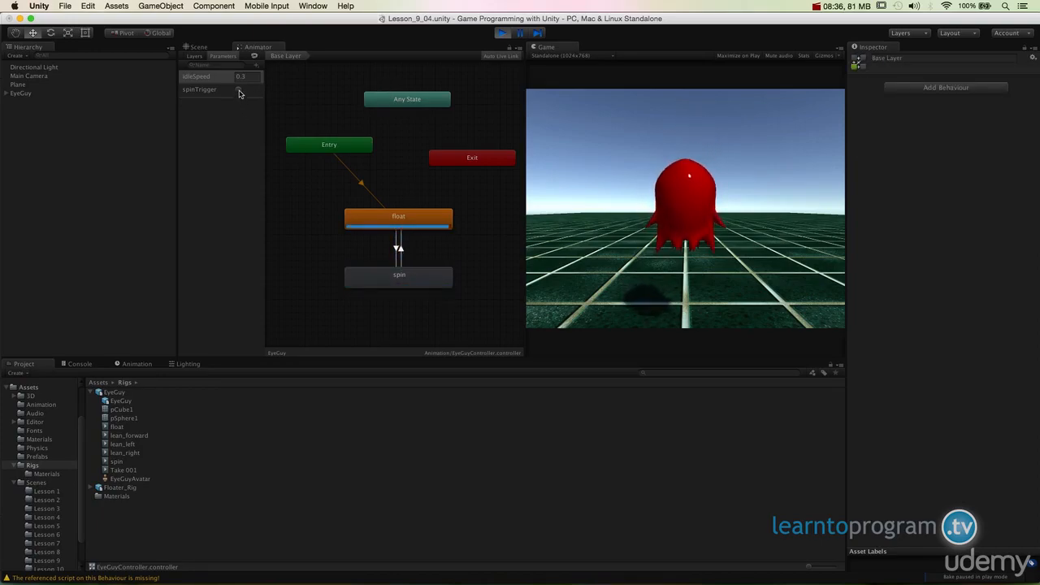
click(239, 90)
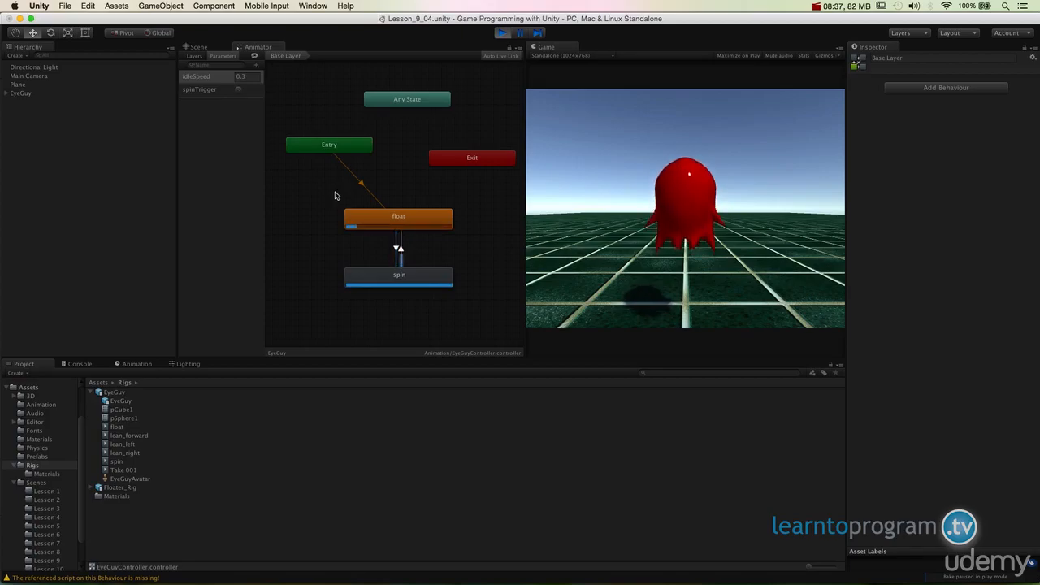
click(430, 276)
click(924, 101)
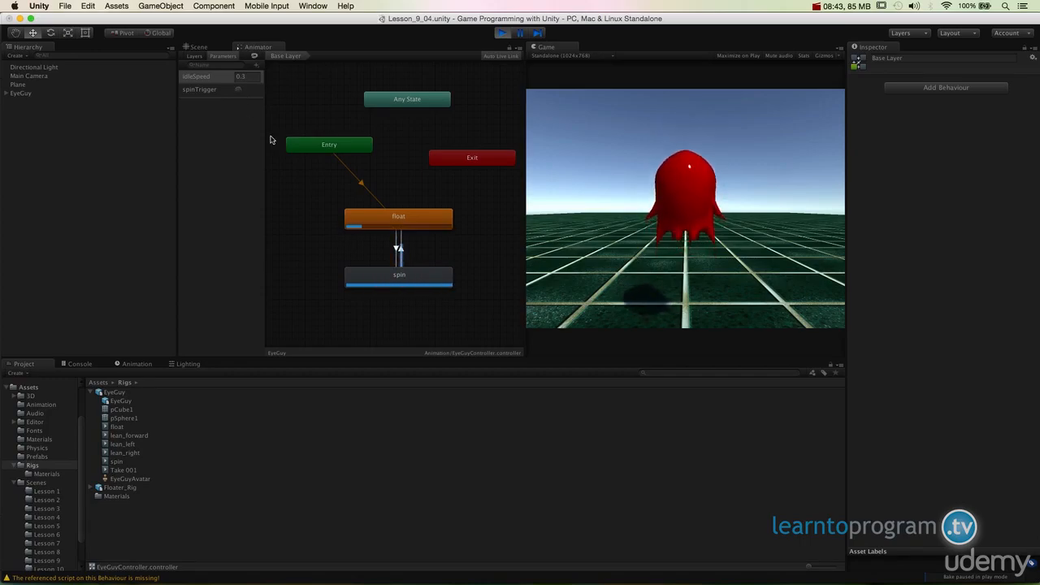
Set the spin state's Speed to -1 and fire spinTrigger to test the reversed spin
click(399, 276)
click(937, 92)
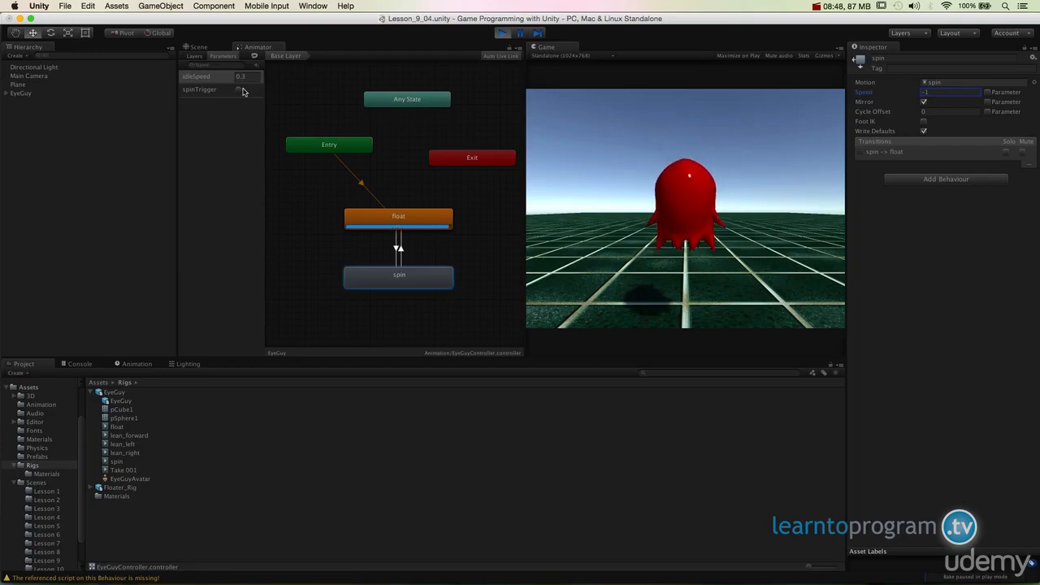
click(238, 90)
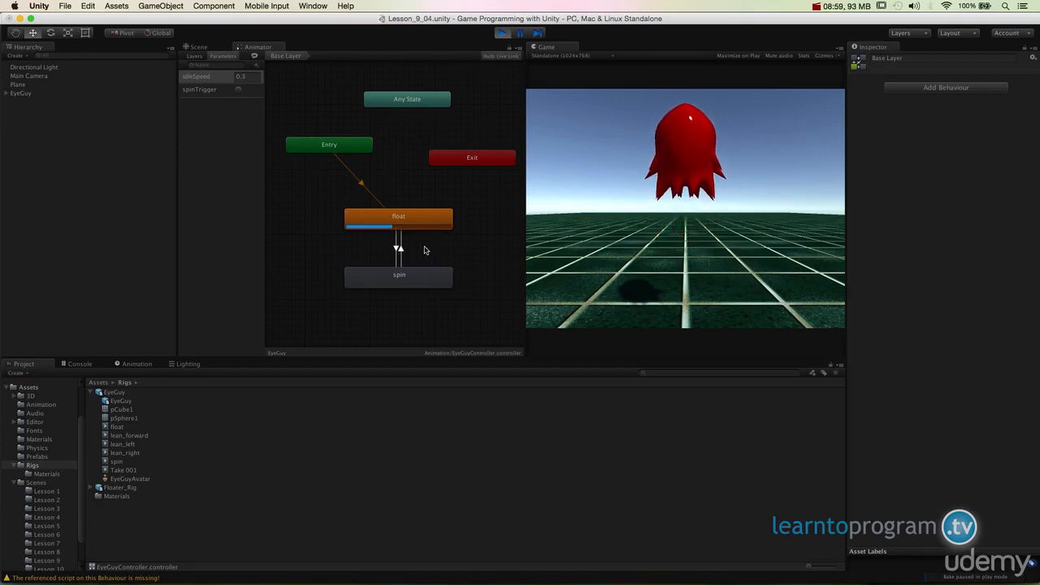
Set the spin state's Speed to -0.5, fire spinTrigger to test the slow reversed spin, and stop playing the scene
click(400, 276)
click(933, 93)
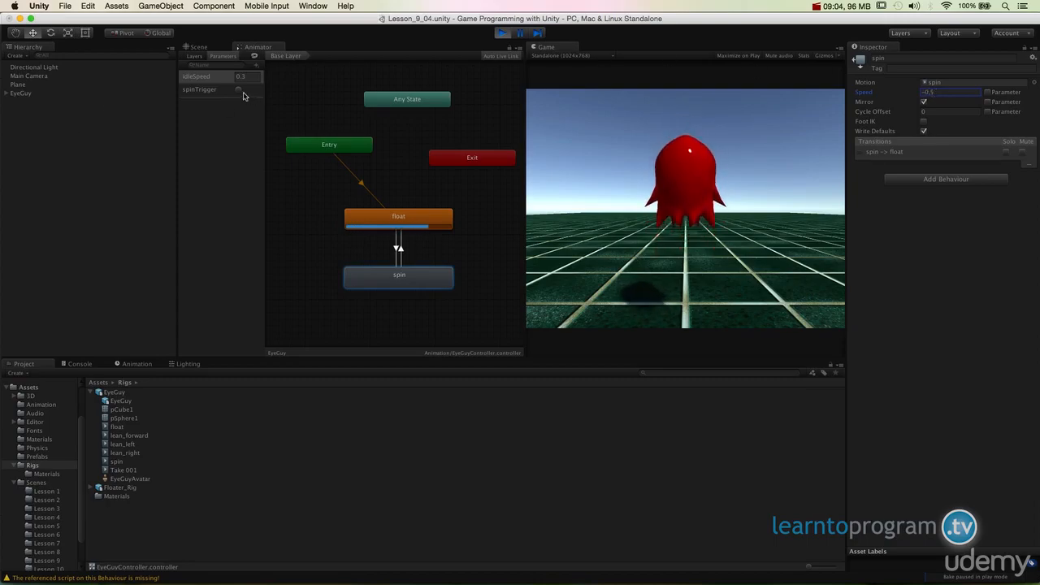
click(238, 89)
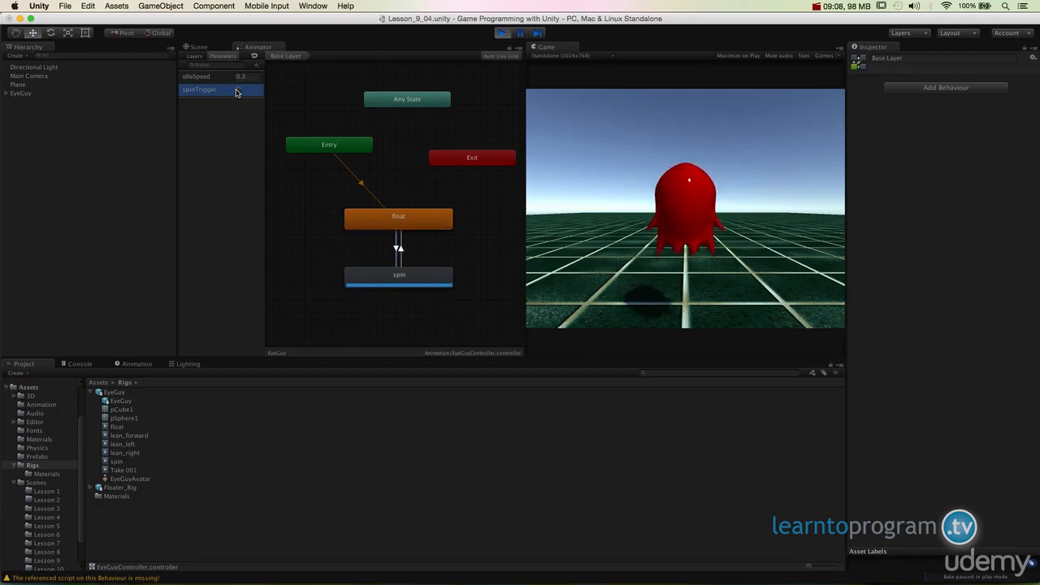
click(238, 89)
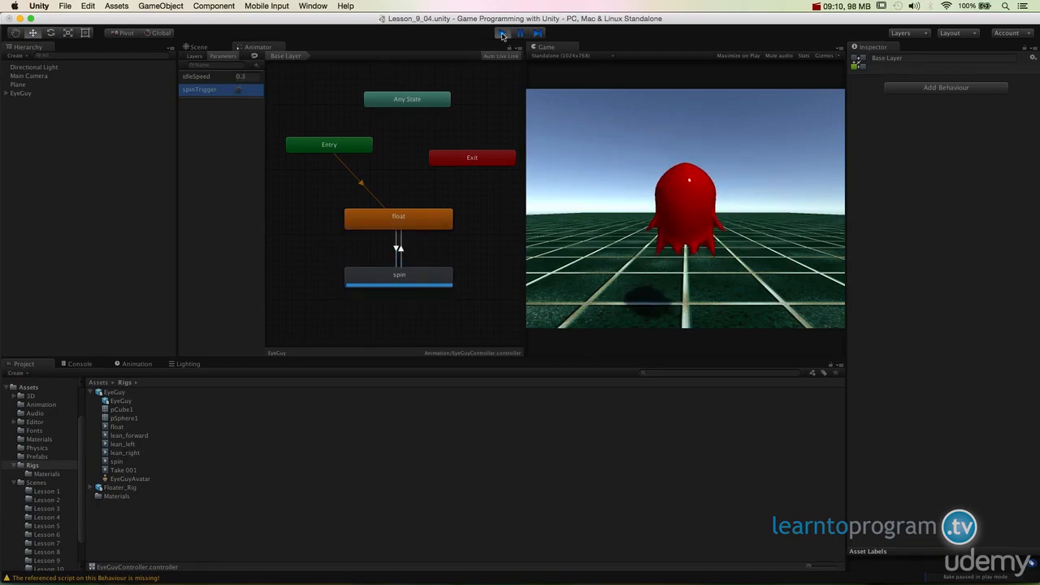
click(502, 34)
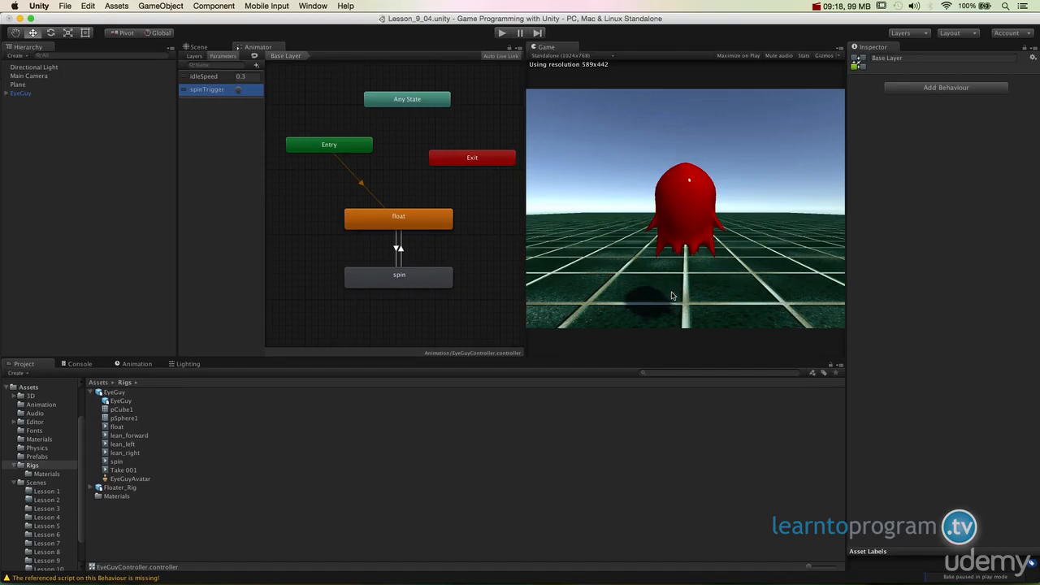
Rearrange the float and spin states in the Animator graph so float sits closer to Entry with spin almost directly below it
drag(403, 219, 384, 186)
drag(407, 278, 375, 261)
drag(385, 187, 422, 211)
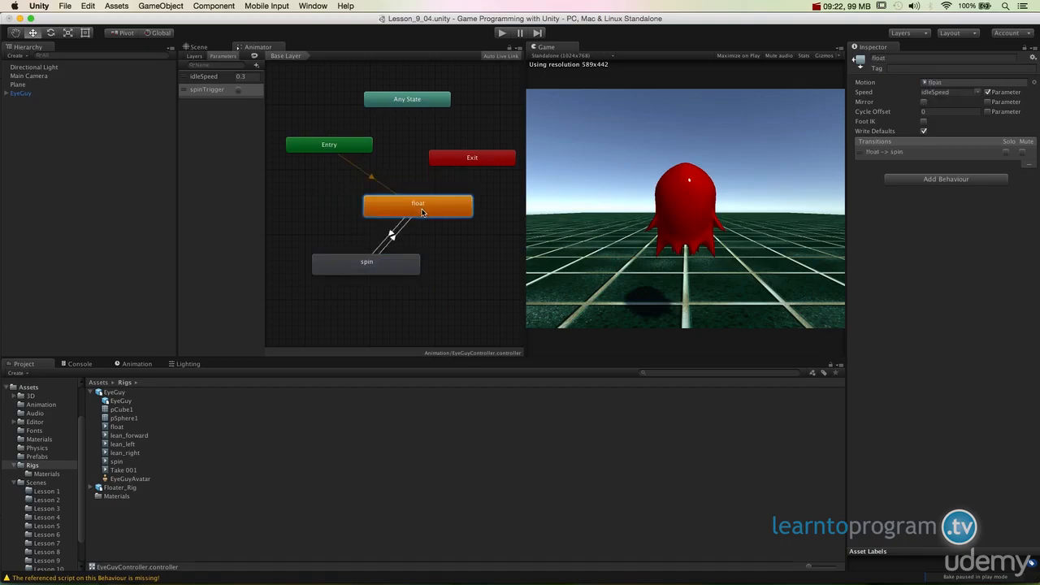
click(389, 230)
click(334, 236)
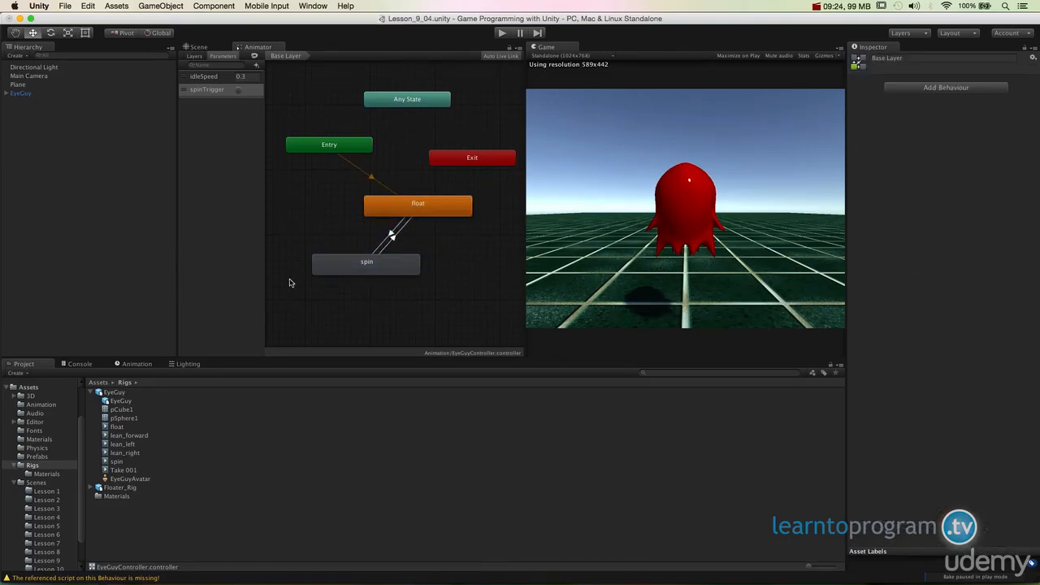
drag(400, 215, 368, 213)
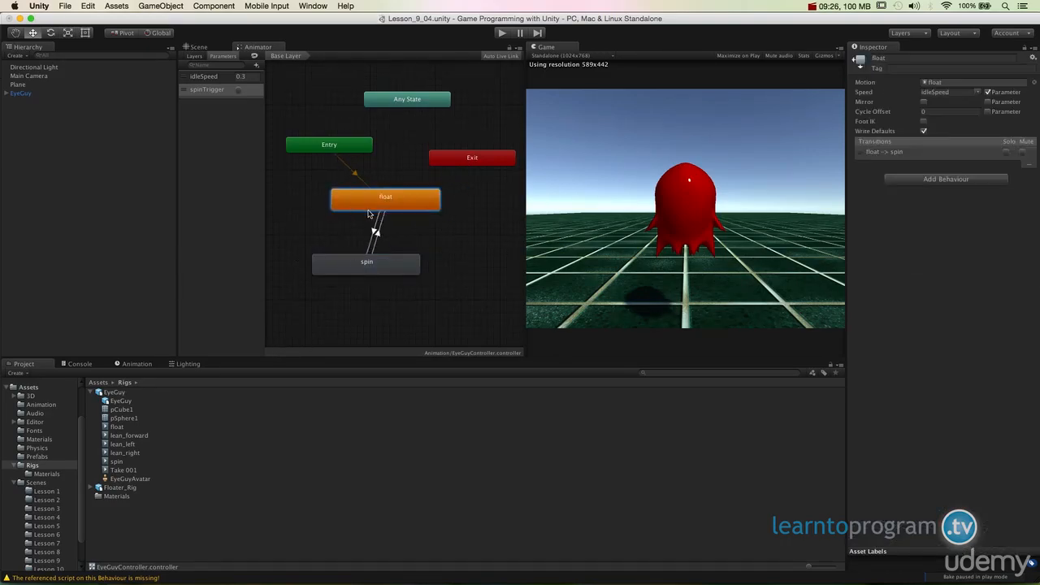
drag(390, 276, 442, 277)
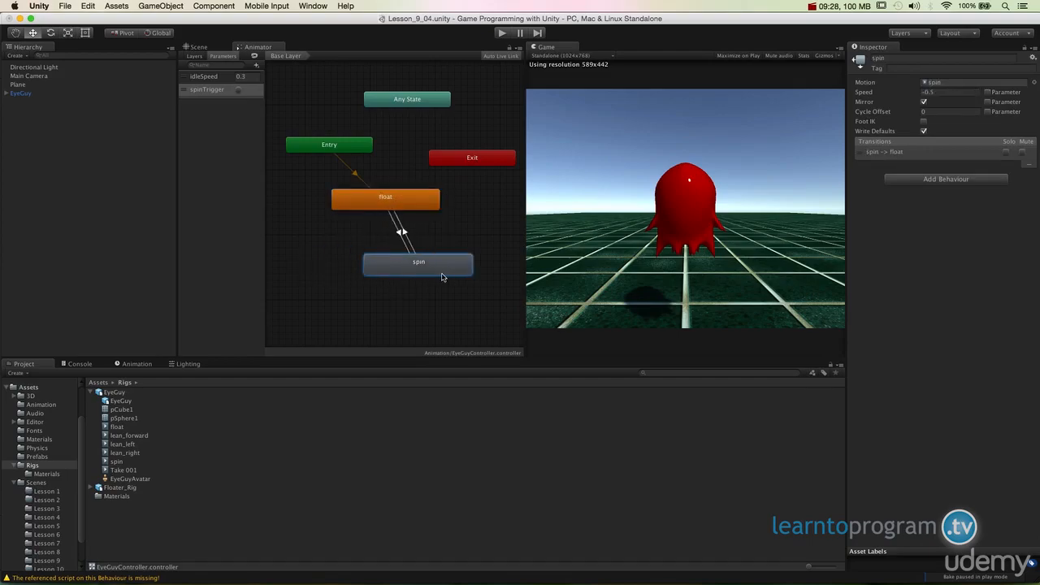
click(401, 243)
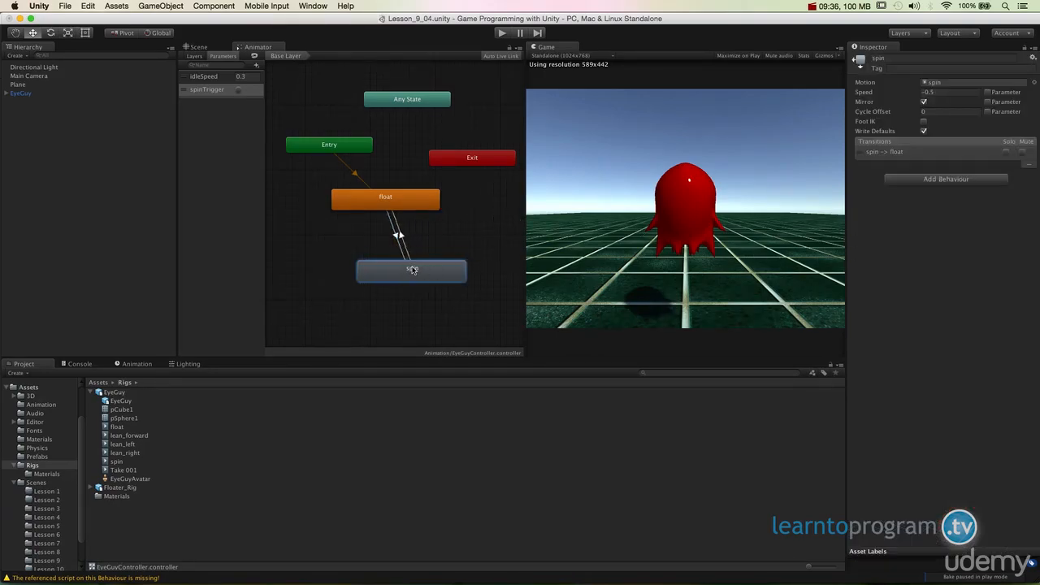
drag(430, 263, 410, 261)
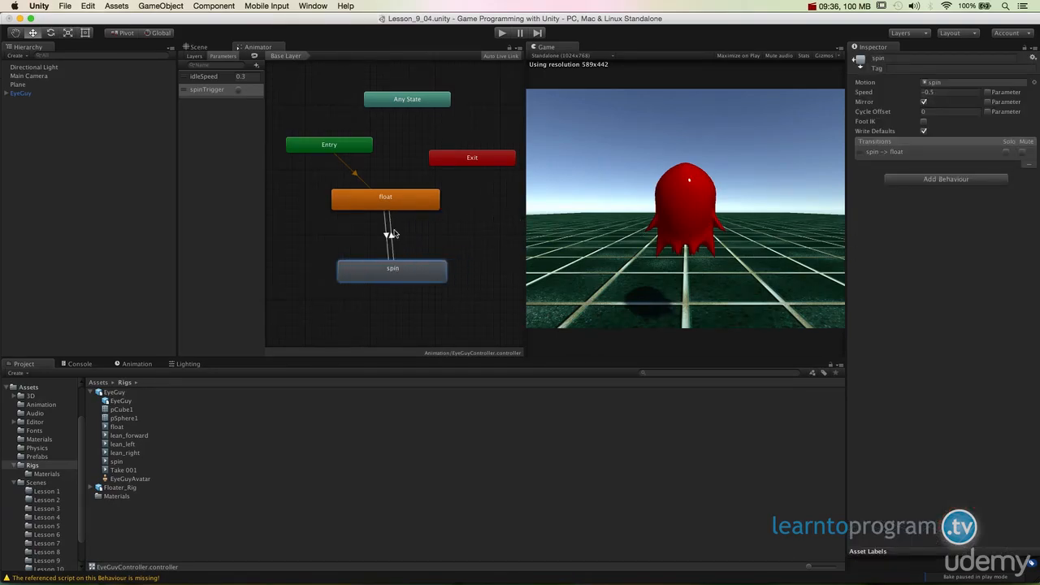
Examine the spin state and the spin-to-float transition, including its expanded exit time and duration settings
click(396, 237)
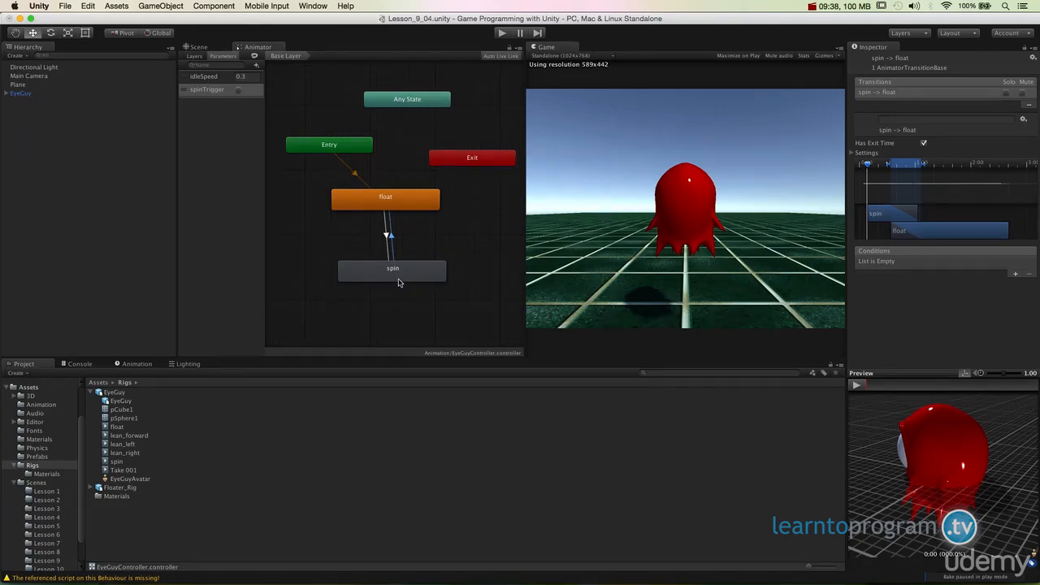
click(397, 274)
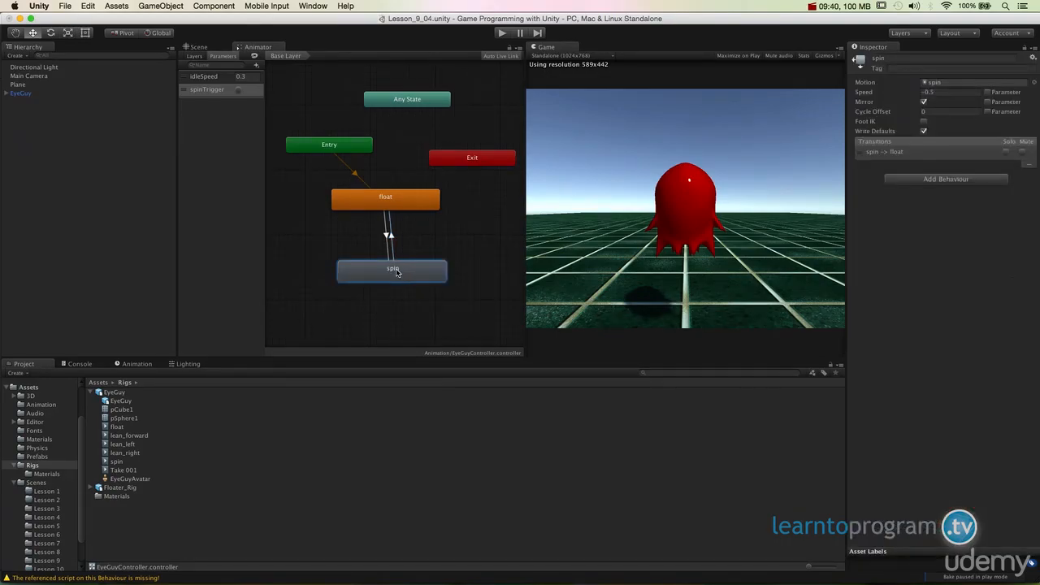
click(399, 200)
click(393, 243)
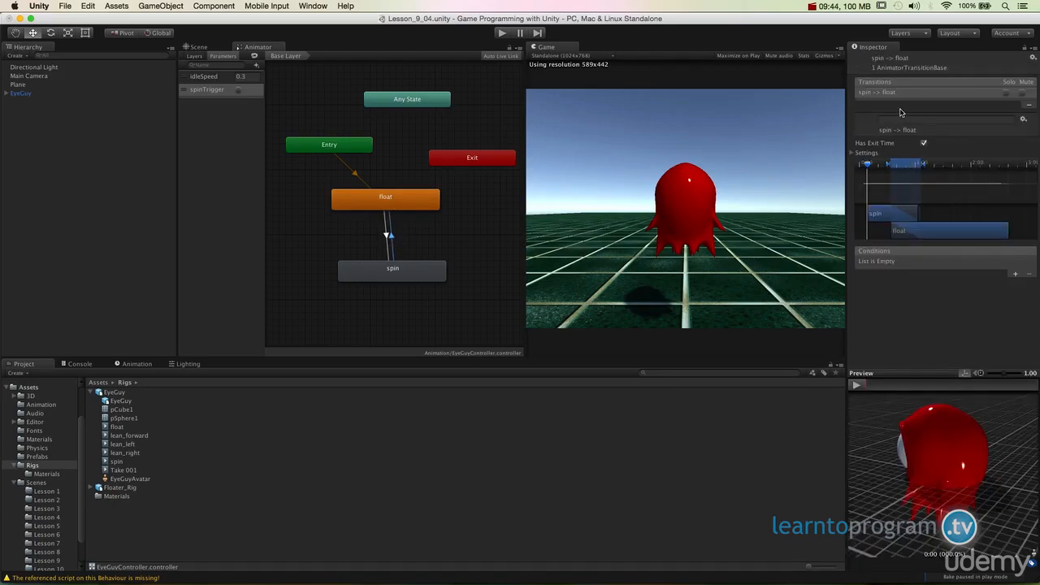
click(851, 153)
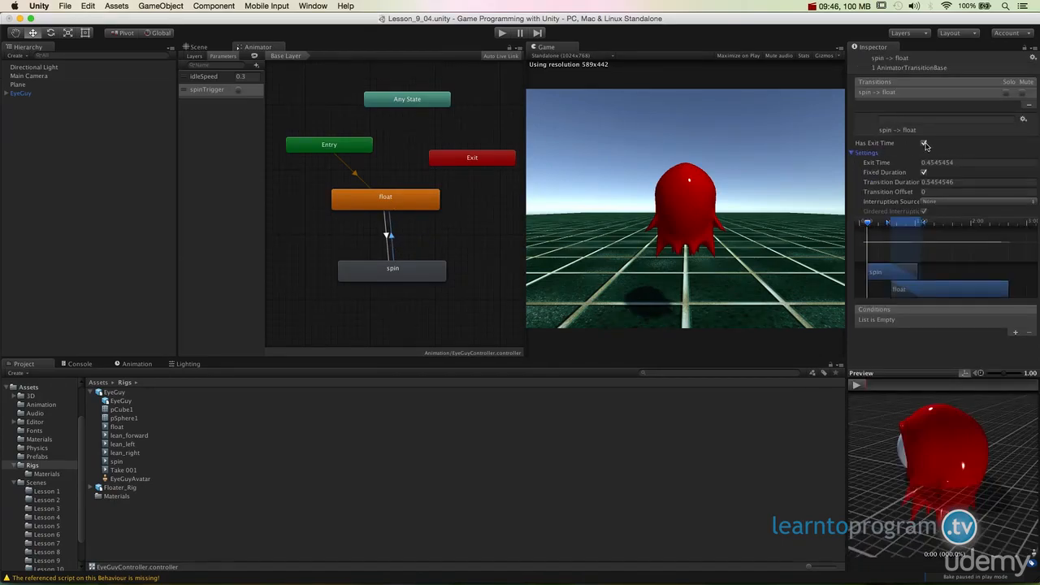
click(385, 279)
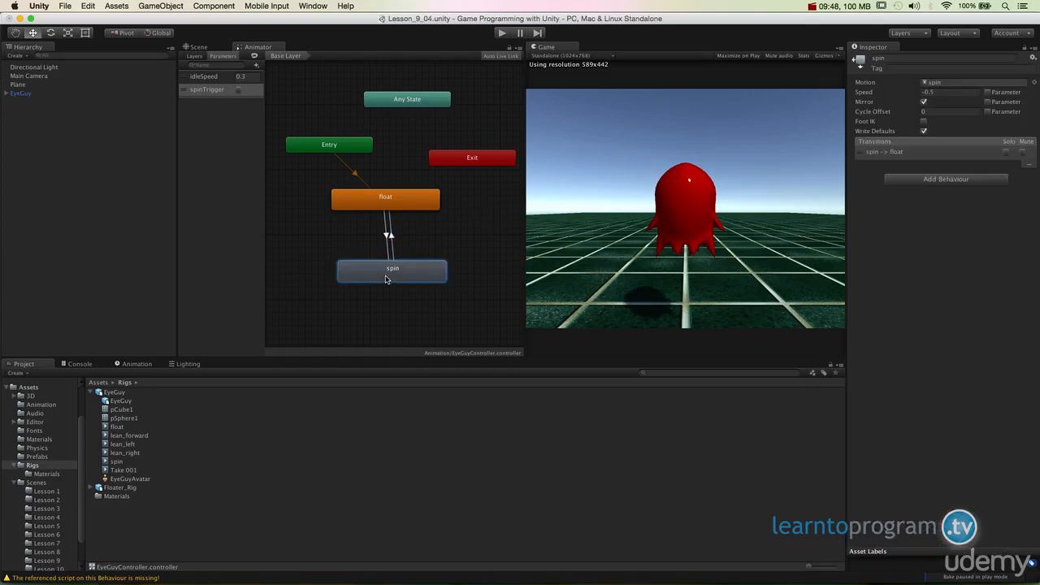
click(391, 241)
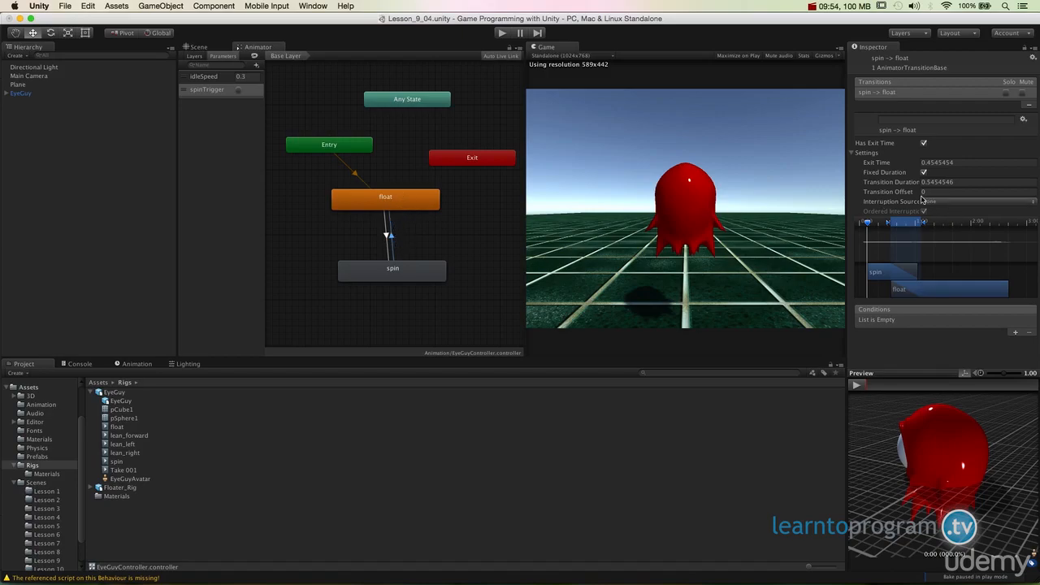
Set the spin-to-float transition's Exit Time to 0.94 and reduce its Transition Duration to 0
drag(909, 162, 918, 163)
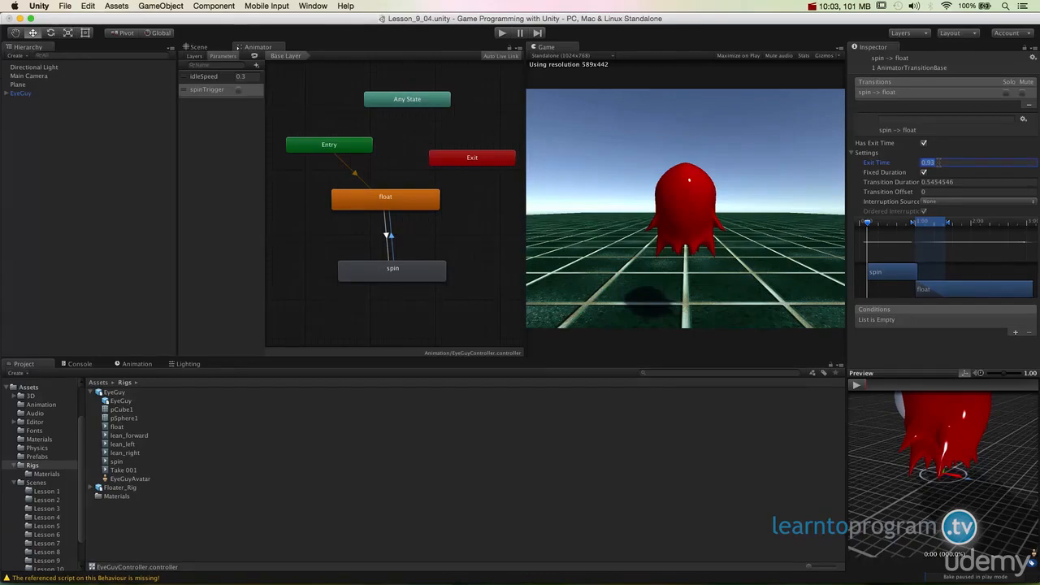
text(0)
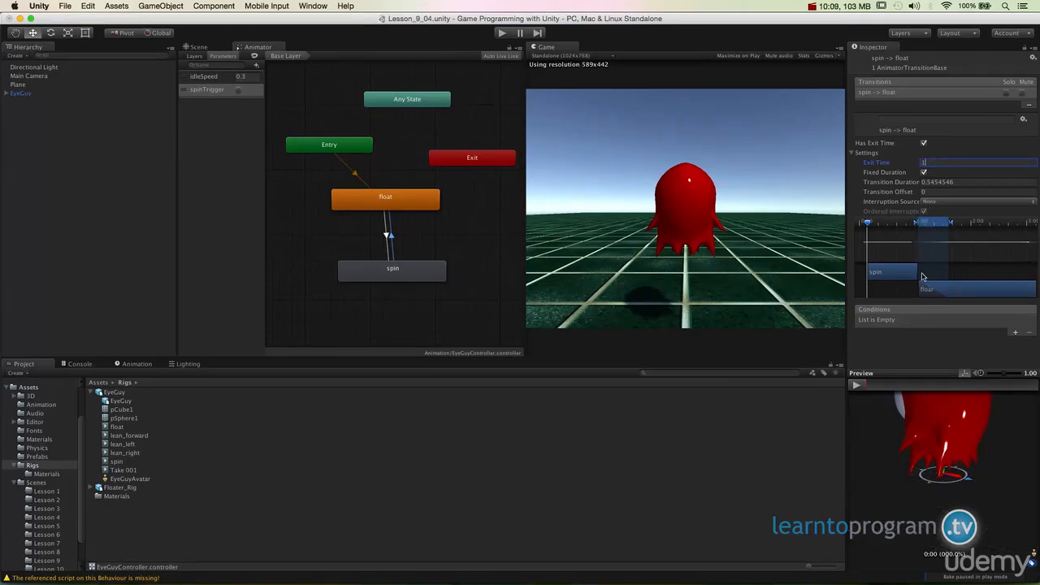
drag(901, 165, 903, 165)
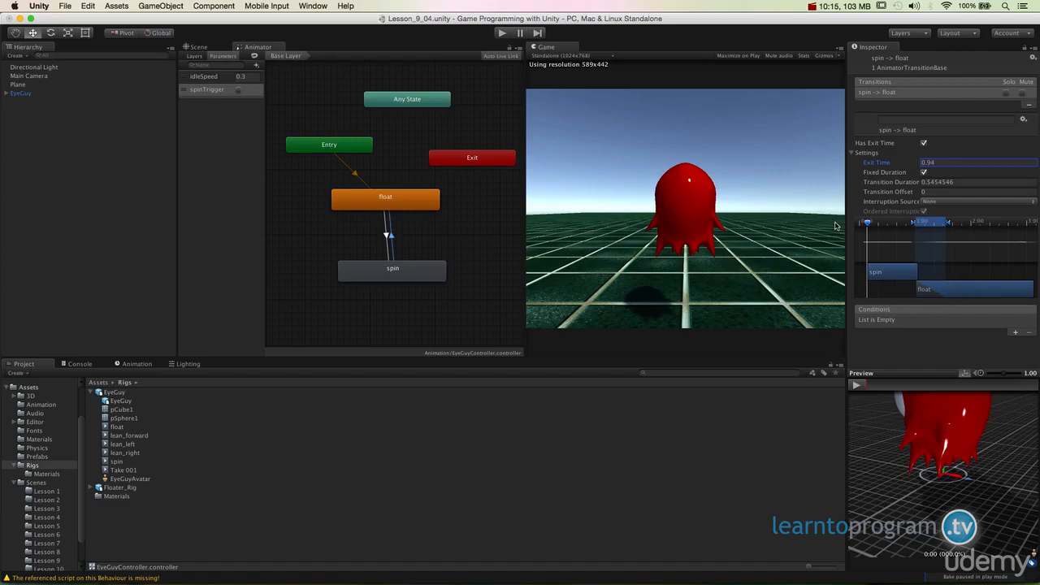
click(910, 183)
drag(910, 185, 902, 183)
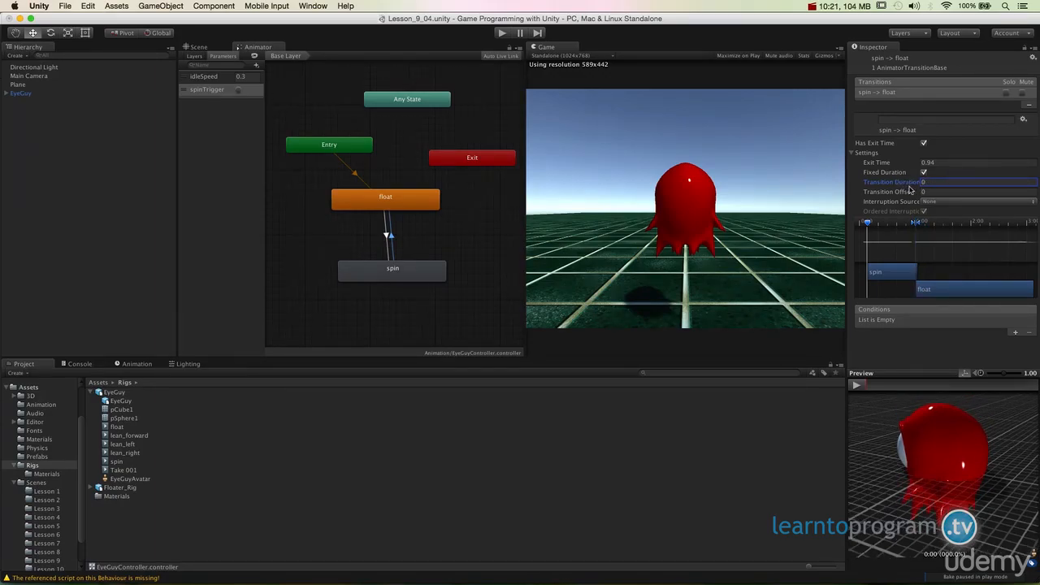
Set the spin-to-float transition's Exit Time to 1, test it in play mode, and stop playing the scene
drag(897, 165, 902, 167)
drag(902, 166, 904, 167)
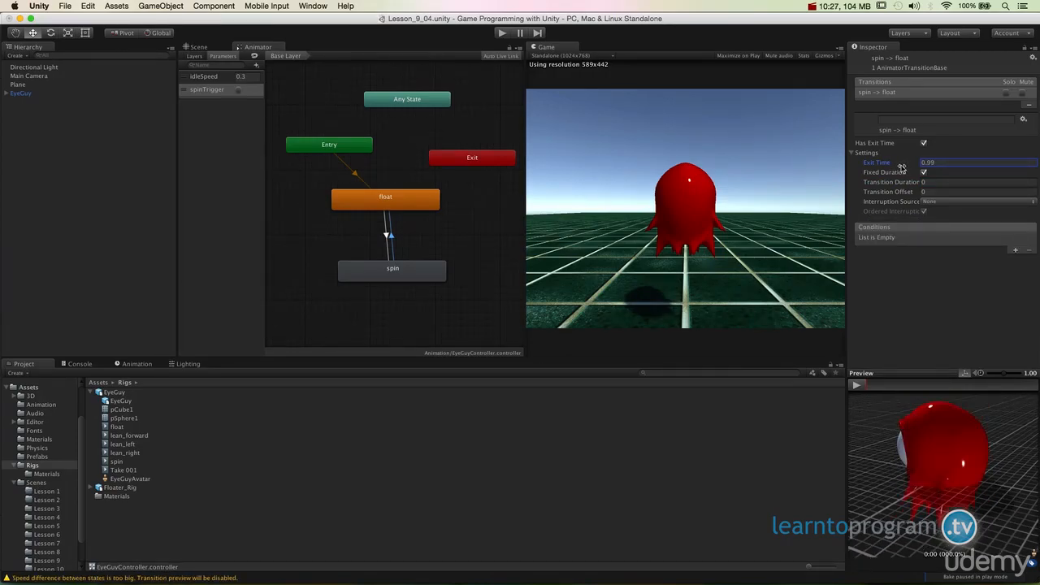
click(947, 164)
text(1)
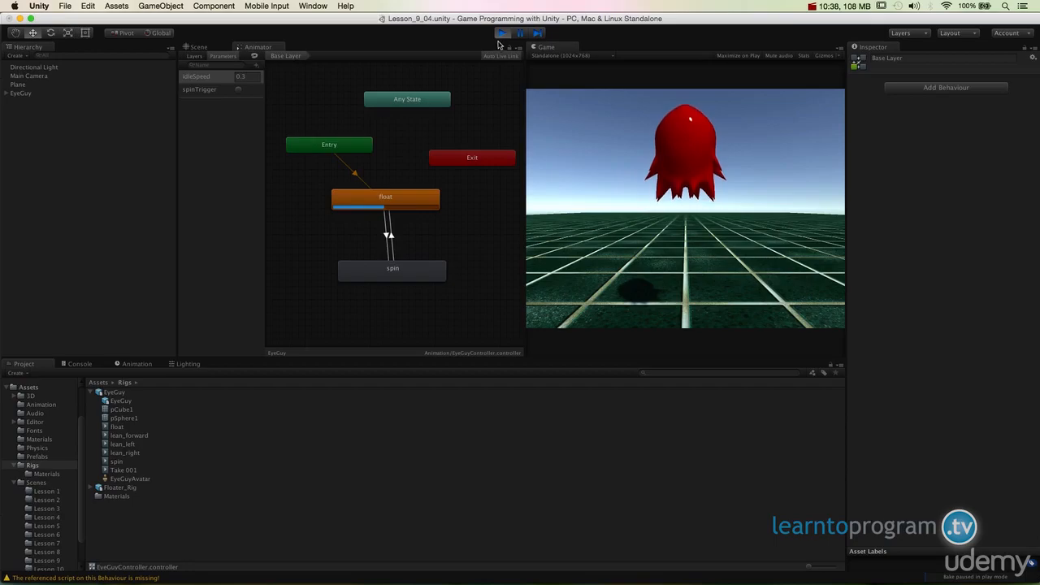
click(501, 33)
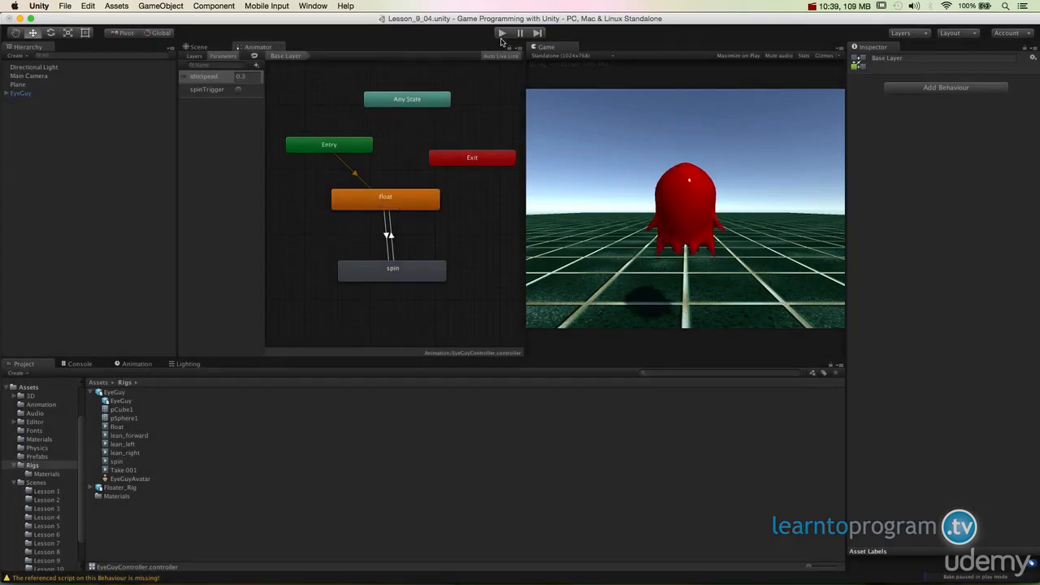